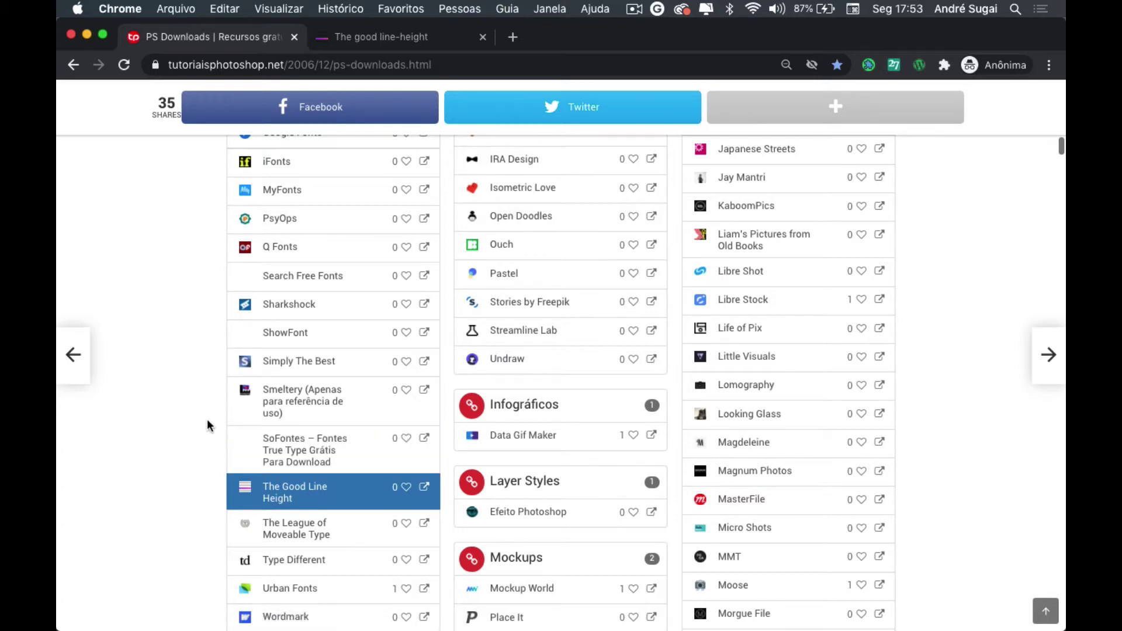
scroll(207, 419, "up", 2)
scroll(207, 419, "up", 1)
scroll(207, 419, "up", 2)
scroll(207, 419, "up", 3)
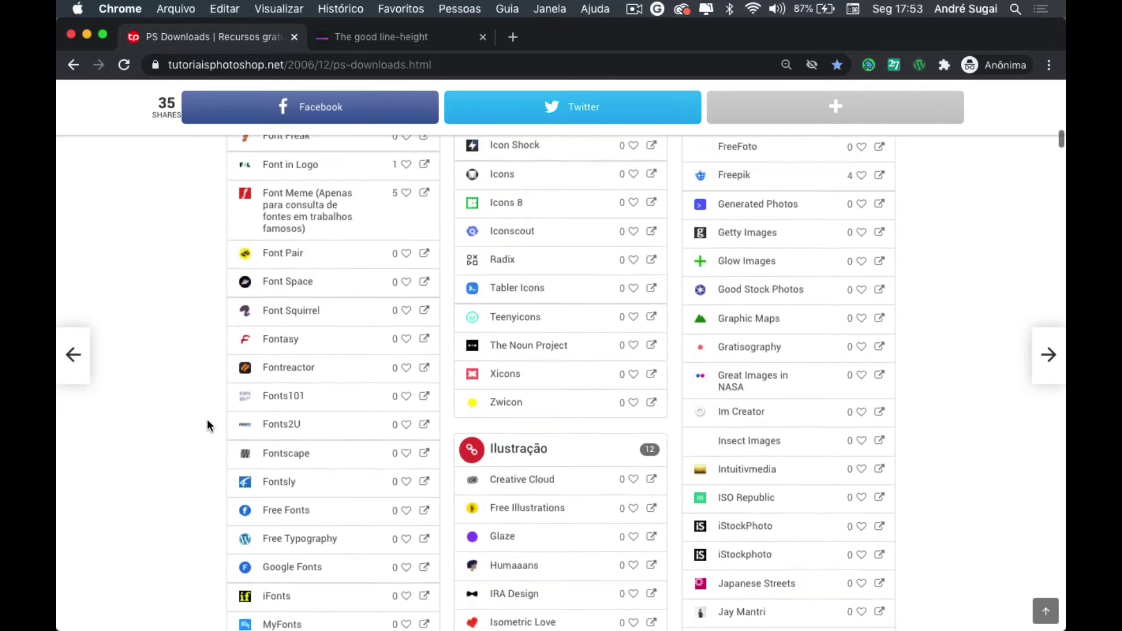
scroll(207, 419, "up", 3)
scroll(207, 419, "up", 2)
scroll(207, 419, "up", 4)
scroll(207, 420, "up", 4)
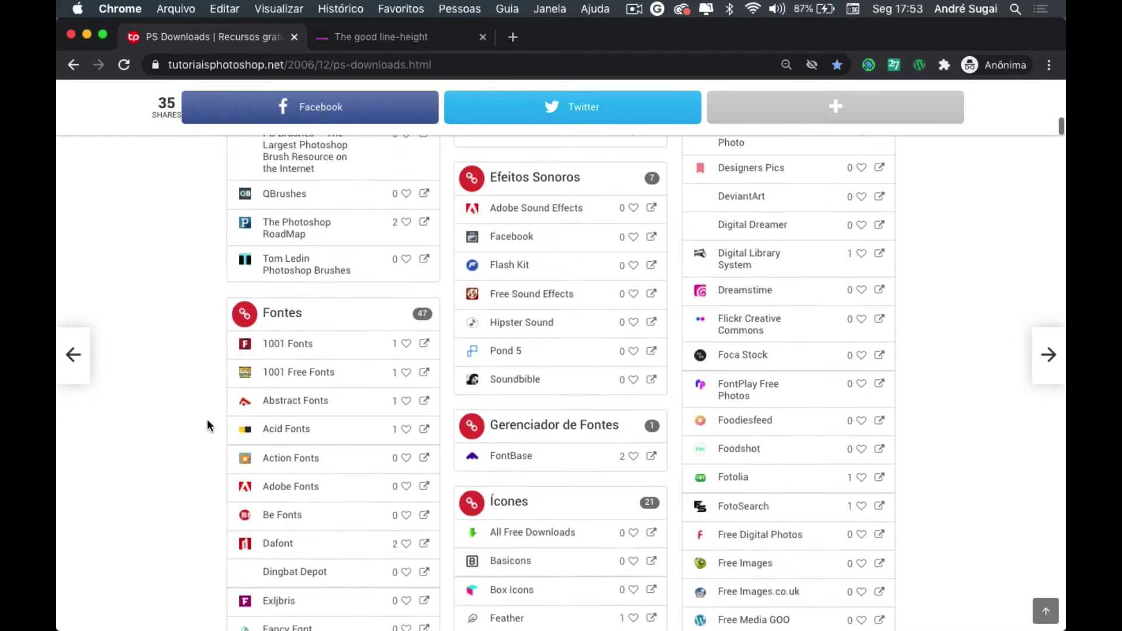
scroll(207, 419, "up", 2)
scroll(207, 419, "down", 1)
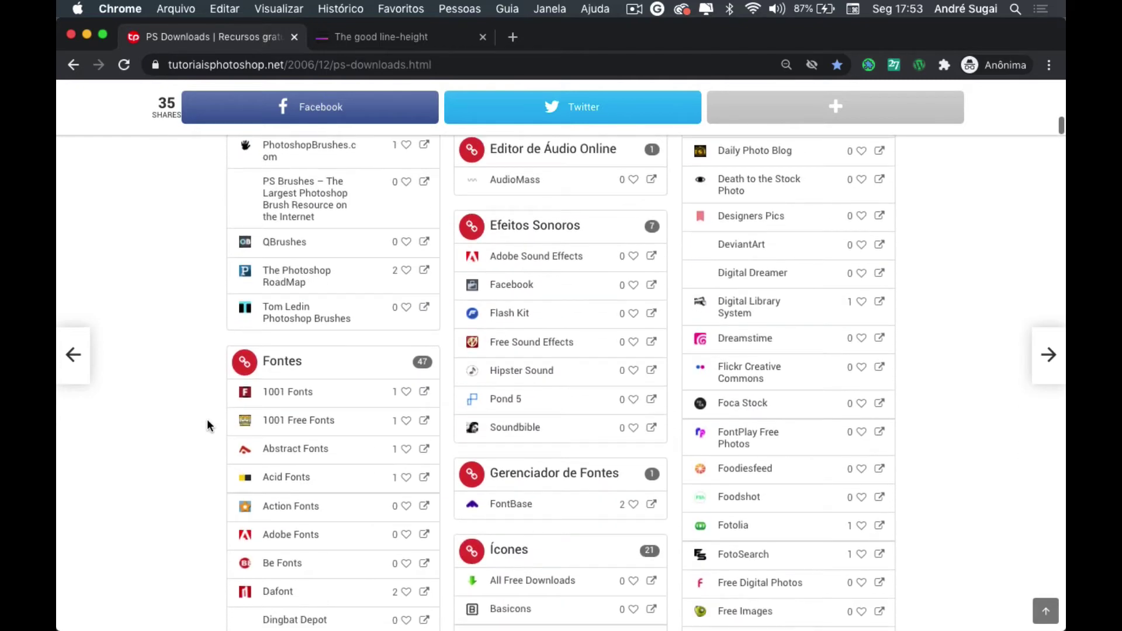
scroll(207, 419, "down", 1)
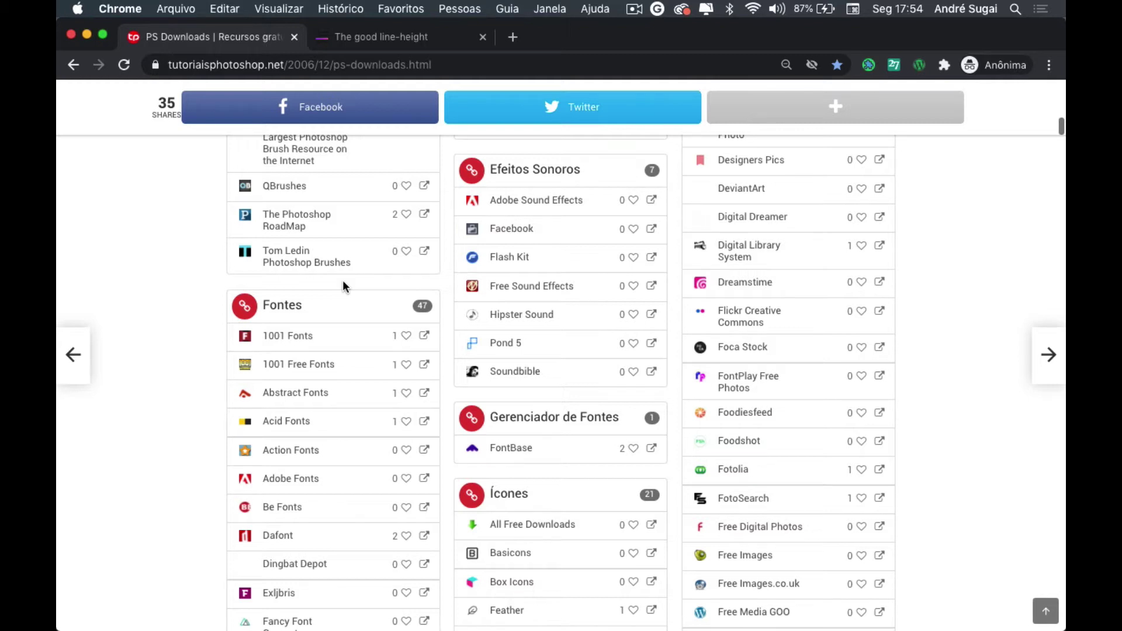
left_click_drag(342, 280, 161, 269)
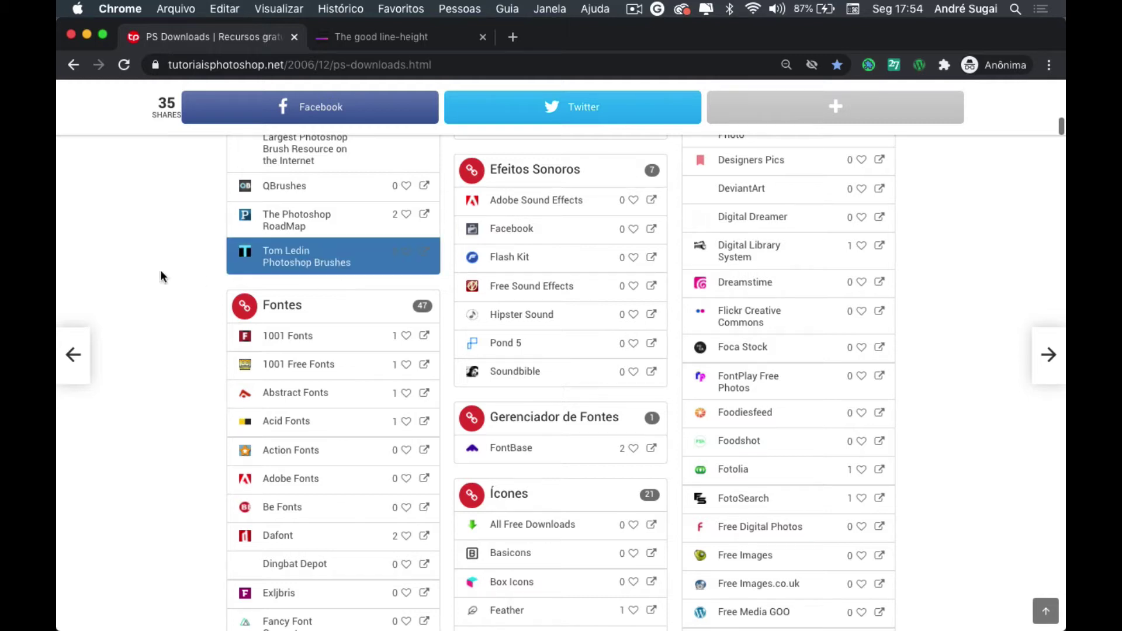
left_click(160, 269)
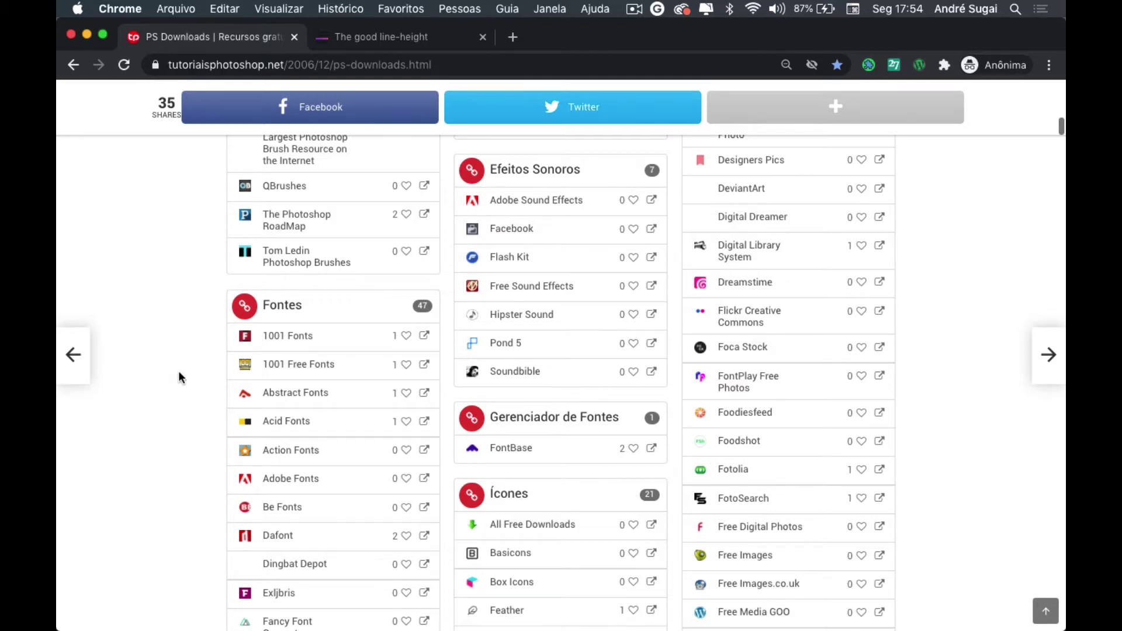
scroll(178, 371, "down", 4)
scroll(178, 370, "down", 3)
scroll(179, 374, "down", 2)
scroll(178, 374, "down", 2)
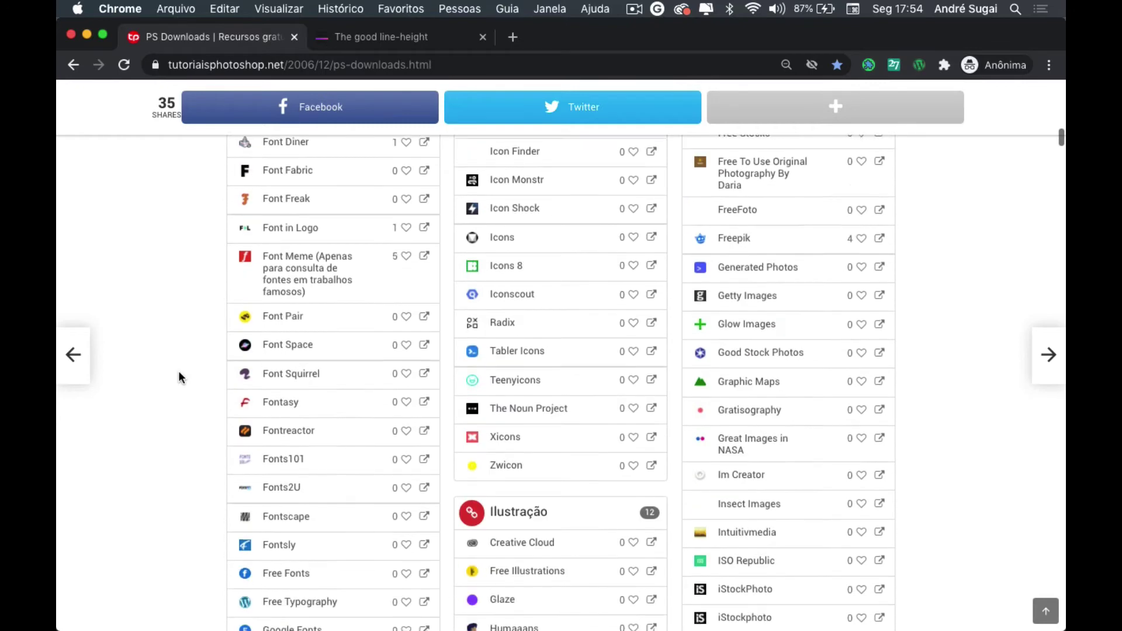
scroll(179, 374, "down", 2)
scroll(178, 374, "down", 2)
scroll(178, 371, "down", 2)
scroll(178, 371, "down", 2)
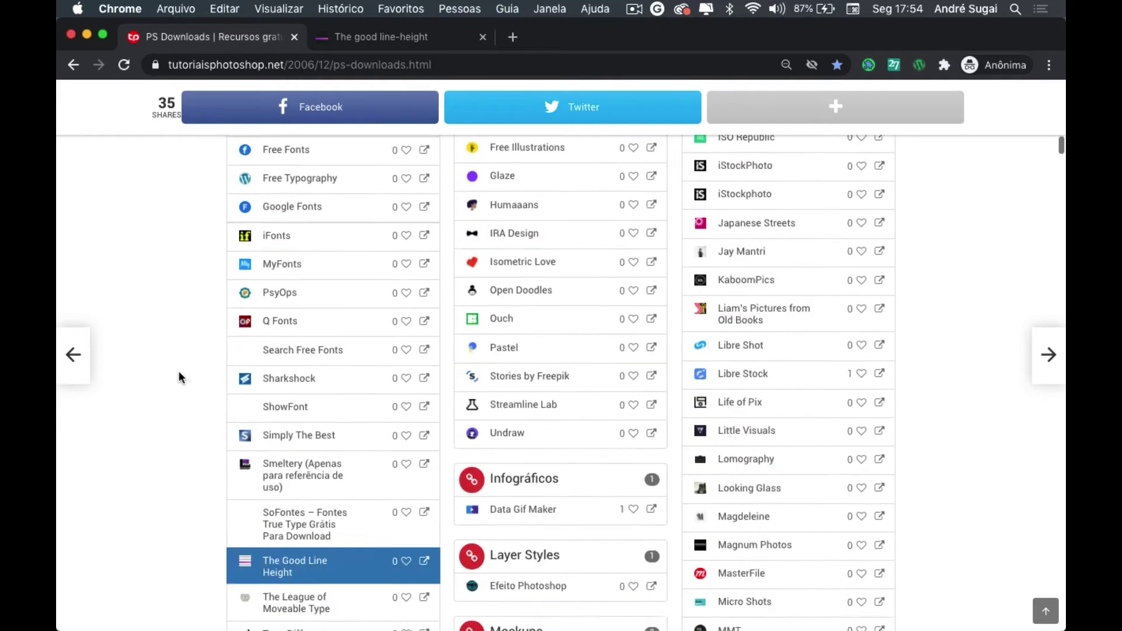
scroll(178, 371, "down", 2)
scroll(178, 372, "down", 1)
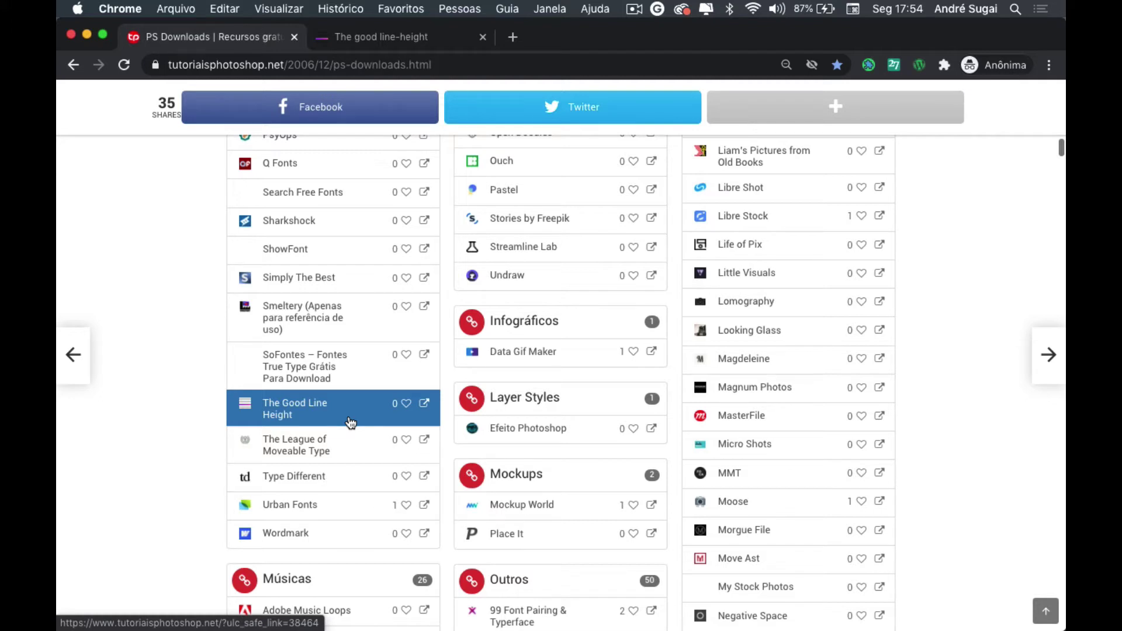
Go to the calculator page and toggle 'Turn off the lights' repeatedly, ending in light mode.
left_click(419, 40)
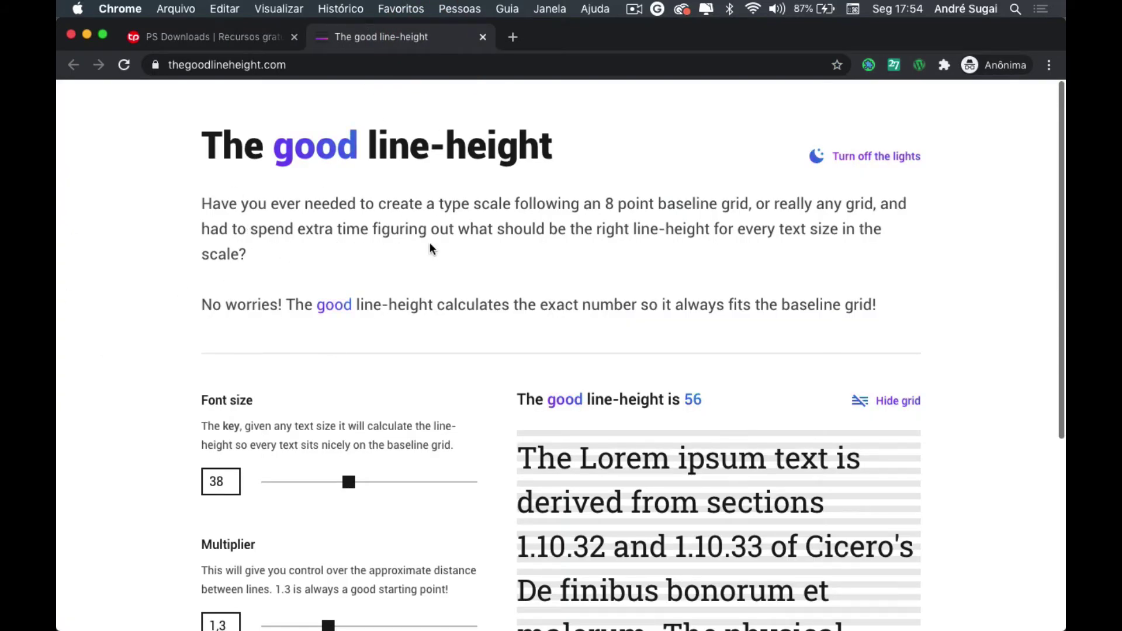
left_click(857, 162)
left_click(856, 162)
left_click(856, 162)
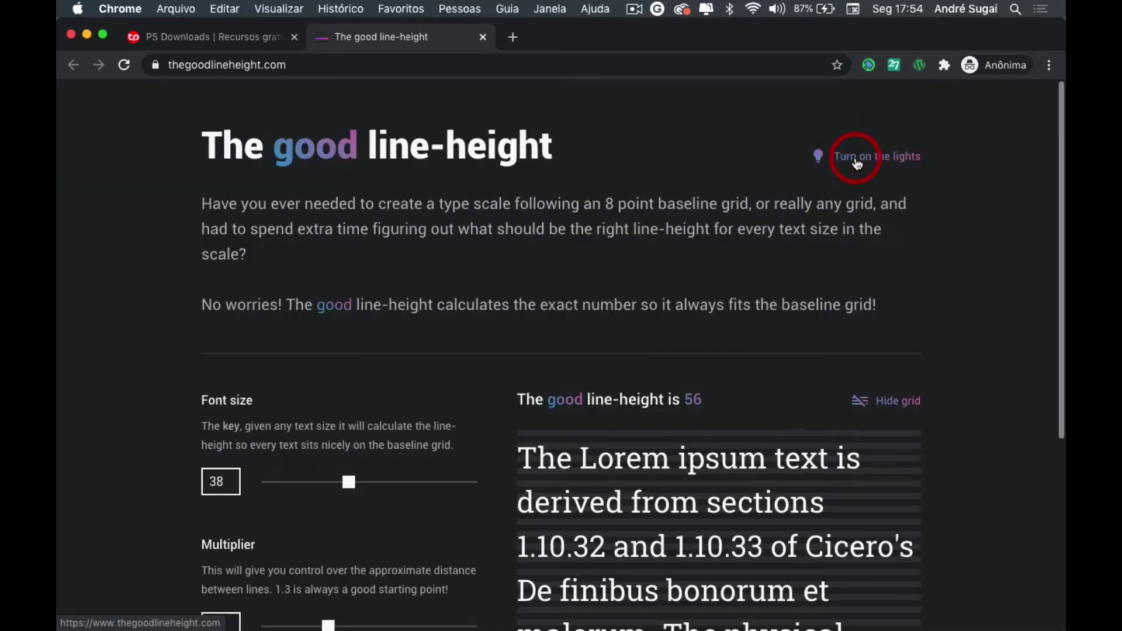
left_click(857, 163)
left_click(857, 162)
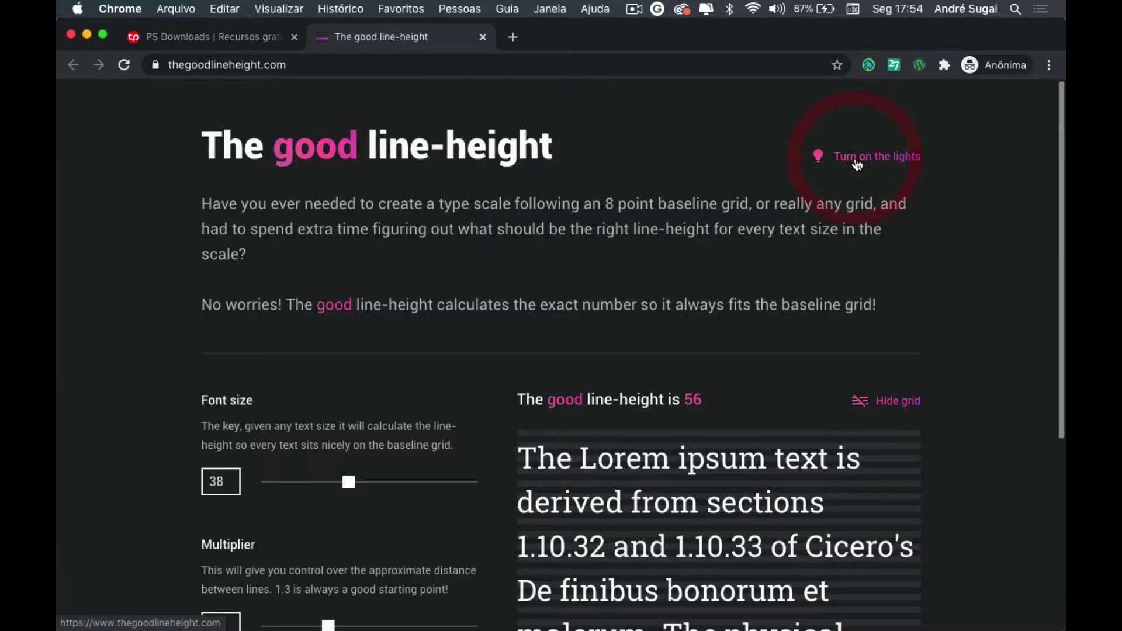
left_click(858, 163)
Hide the baseline grid behind the preview, then show it again.
scroll(966, 406, "down", 1)
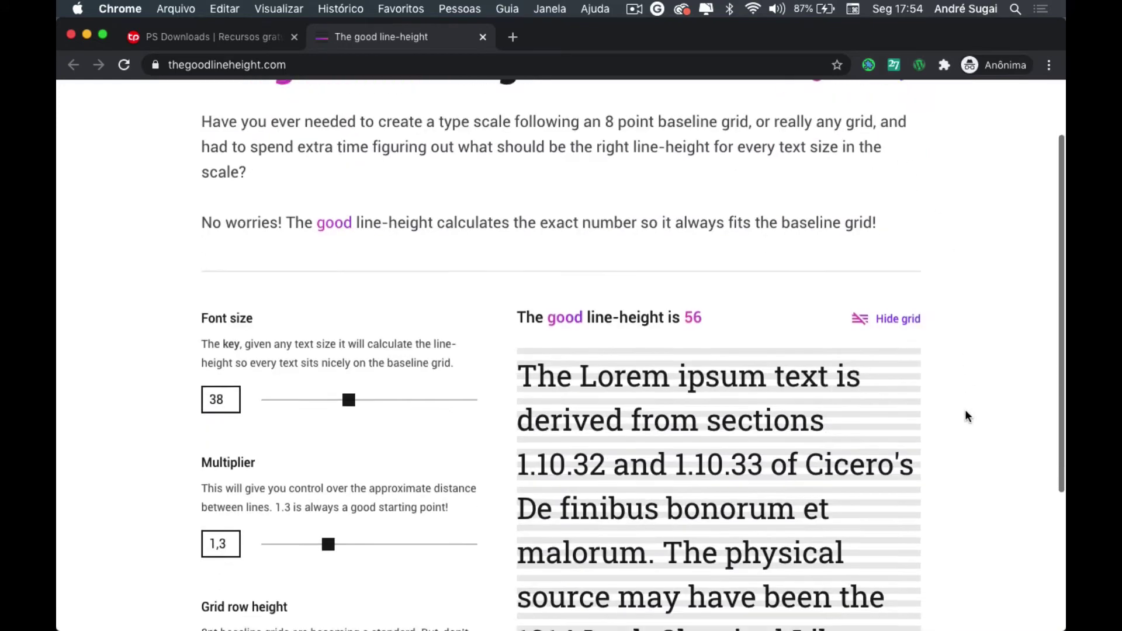
scroll(965, 410, "down", 2)
scroll(965, 409, "down", 2)
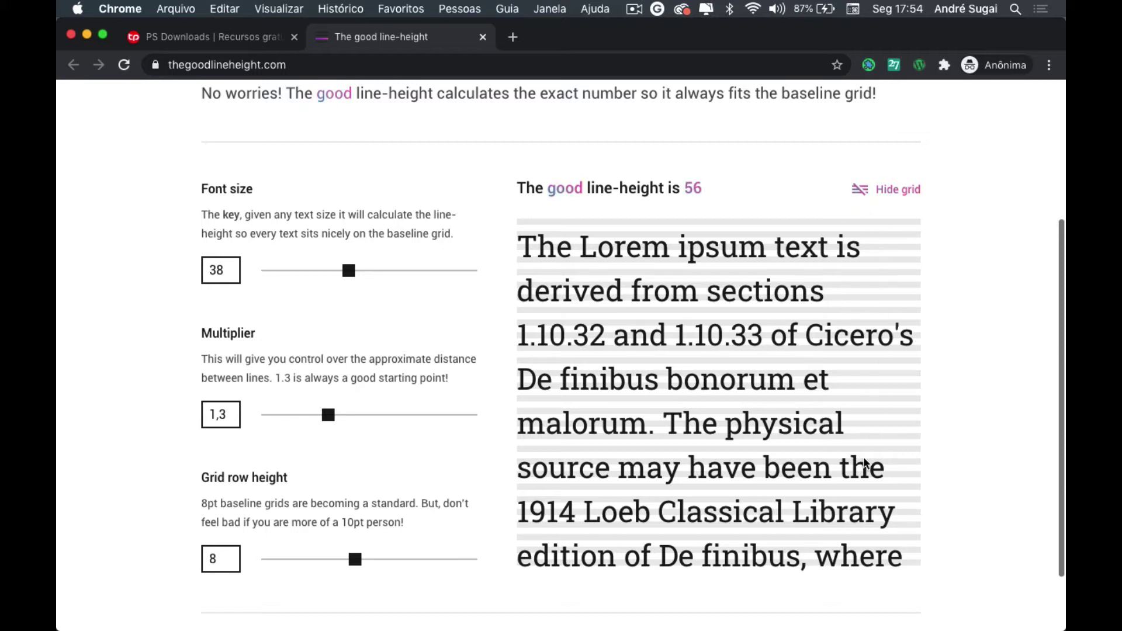
left_click(889, 198)
left_click(888, 192)
Raise the font size from 38 to 58 and lower the multiplier to 1 for line-height 64.
left_click(353, 275)
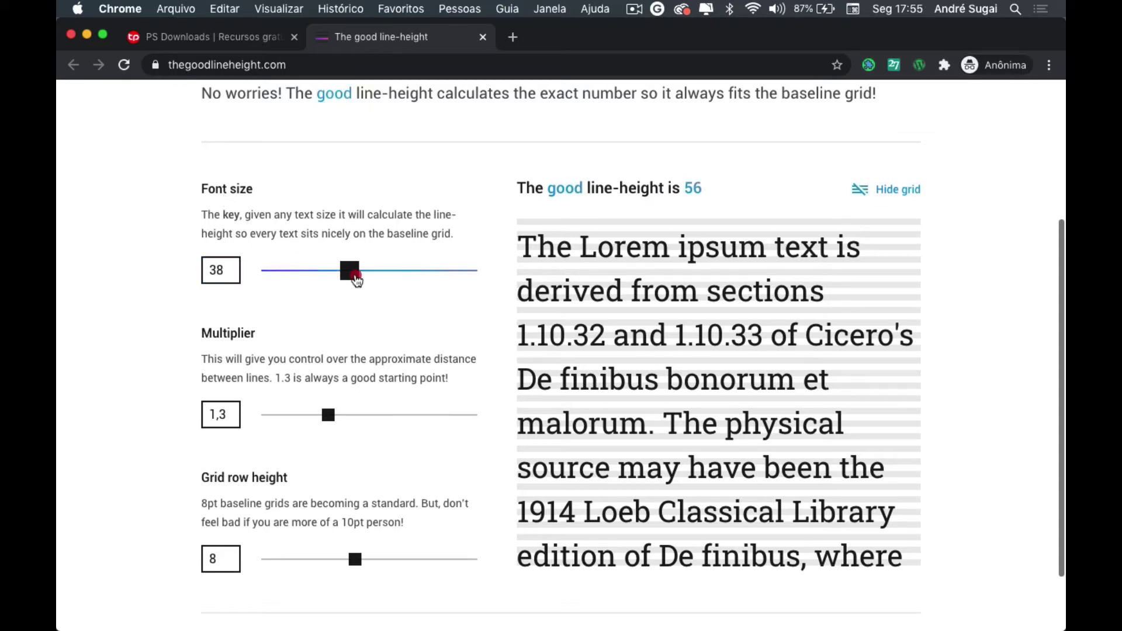
left_click_drag(355, 279, 410, 272)
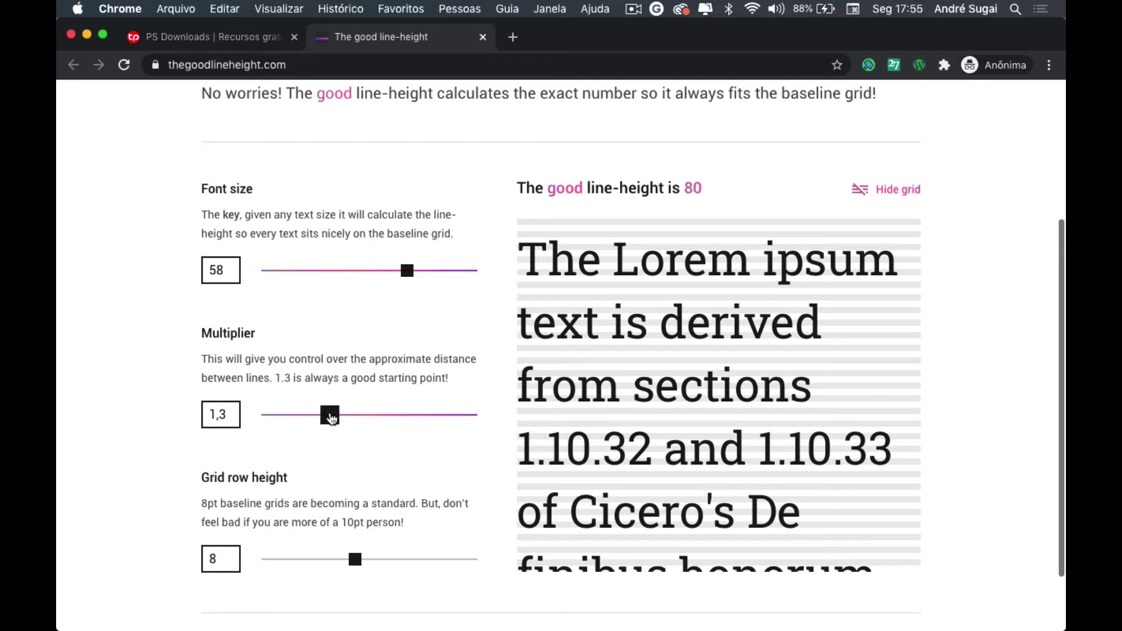
mouse_move(331, 418)
left_mouse_down()
mouse_move(419, 414)
mouse_move(275, 401)
mouse_move(261, 408)
mouse_move(389, 409)
mouse_move(268, 416)
left_mouse_up()
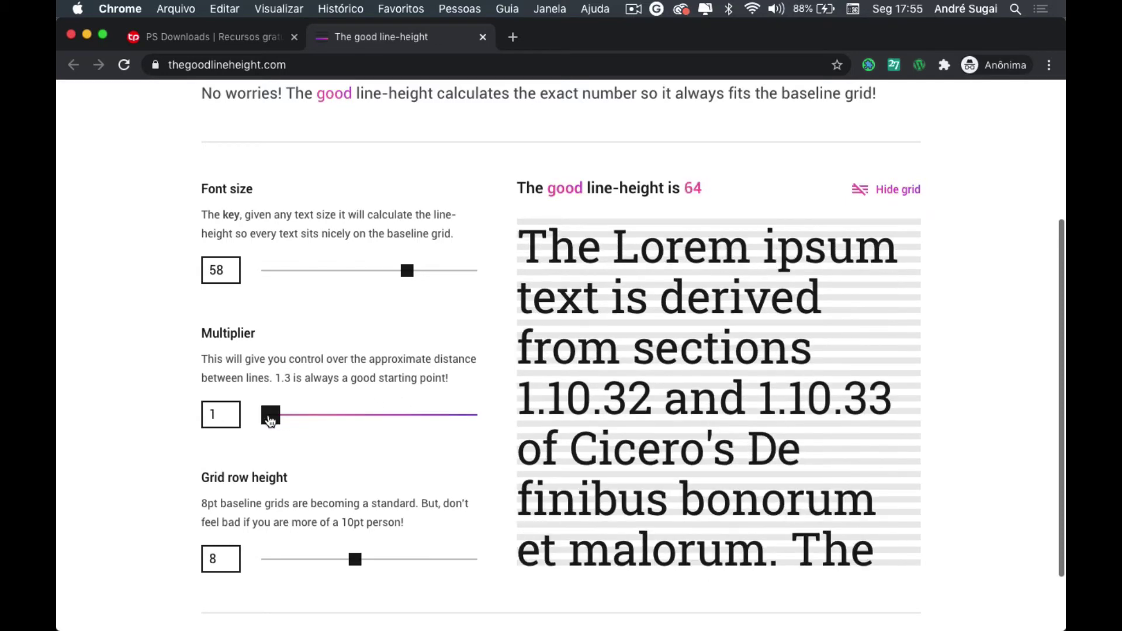
left_click(270, 420)
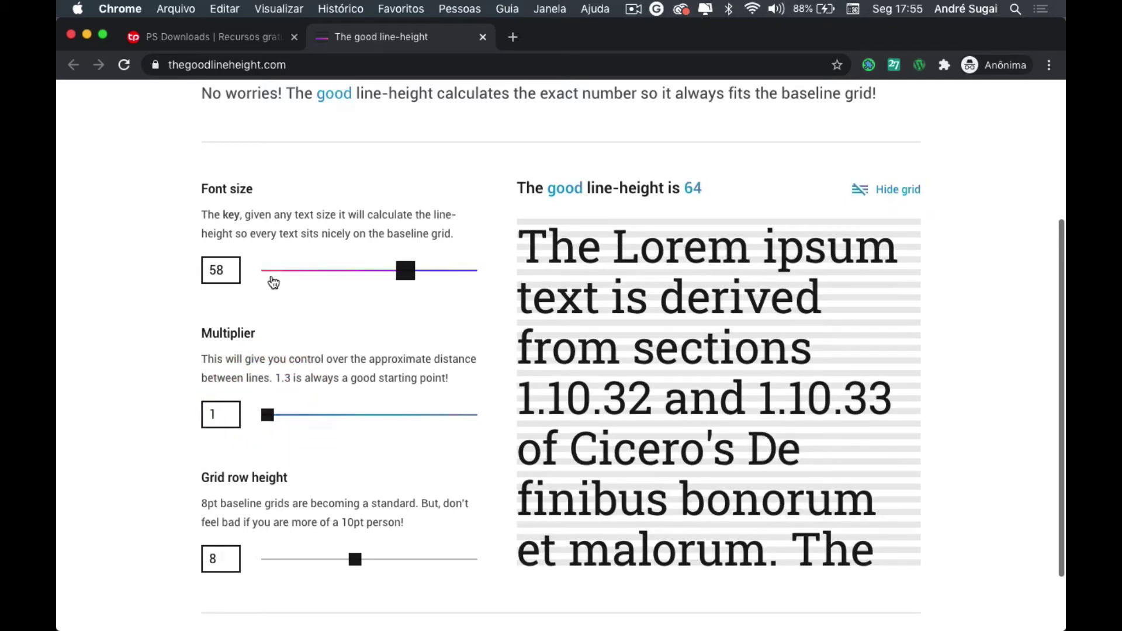
left_click(225, 275)
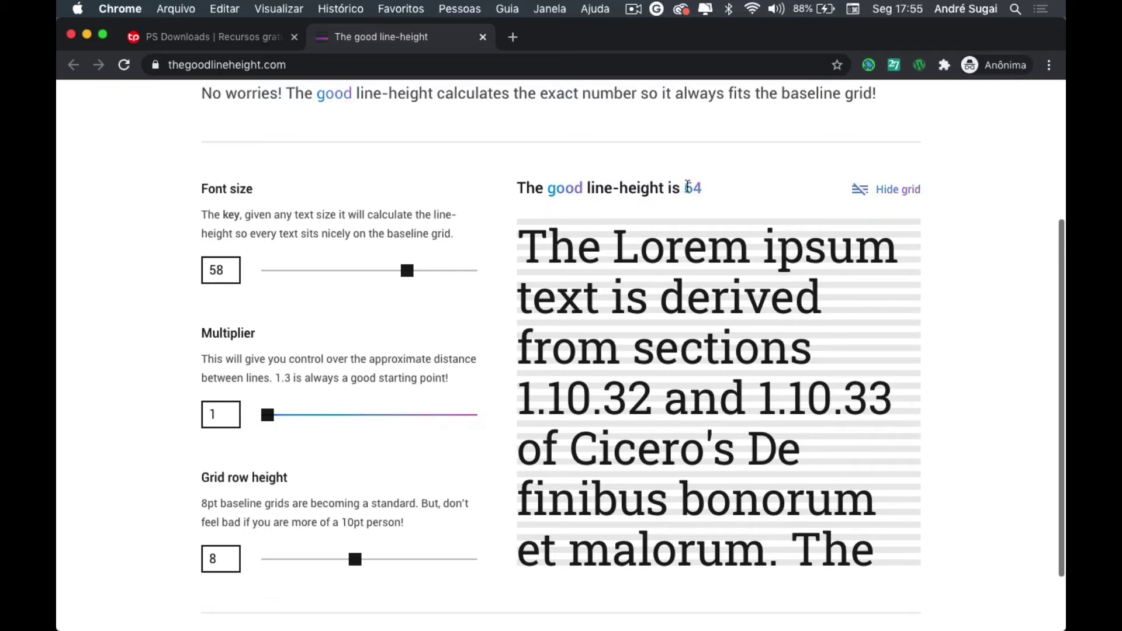
Select the line-height value 64, then set the grid row height to 12.
double_click(690, 187)
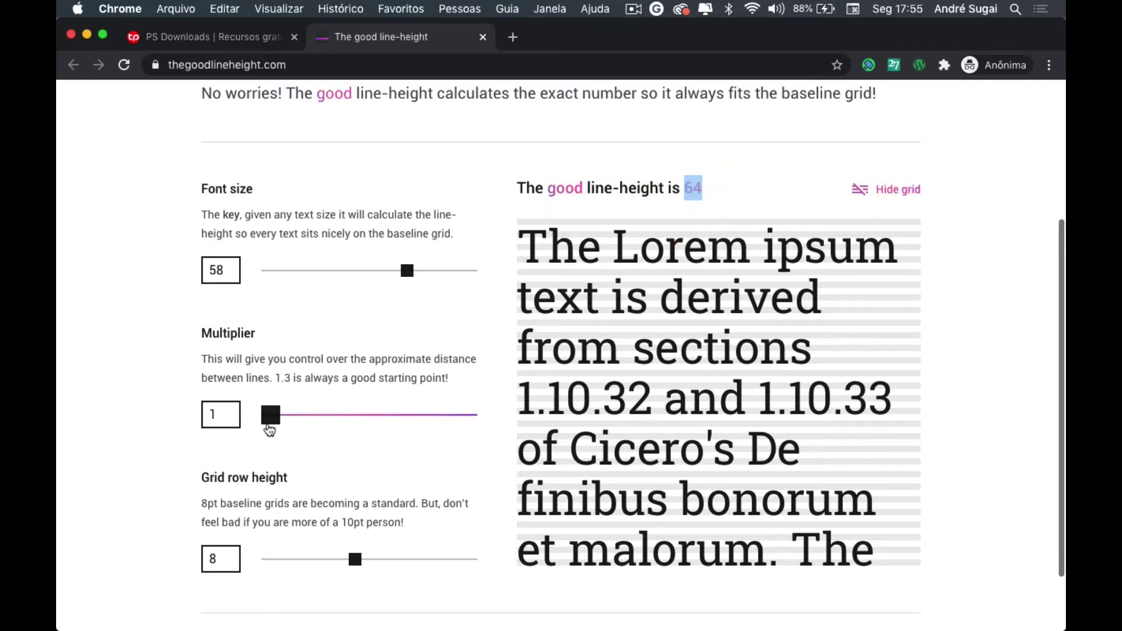
scroll(270, 430, "down", 3)
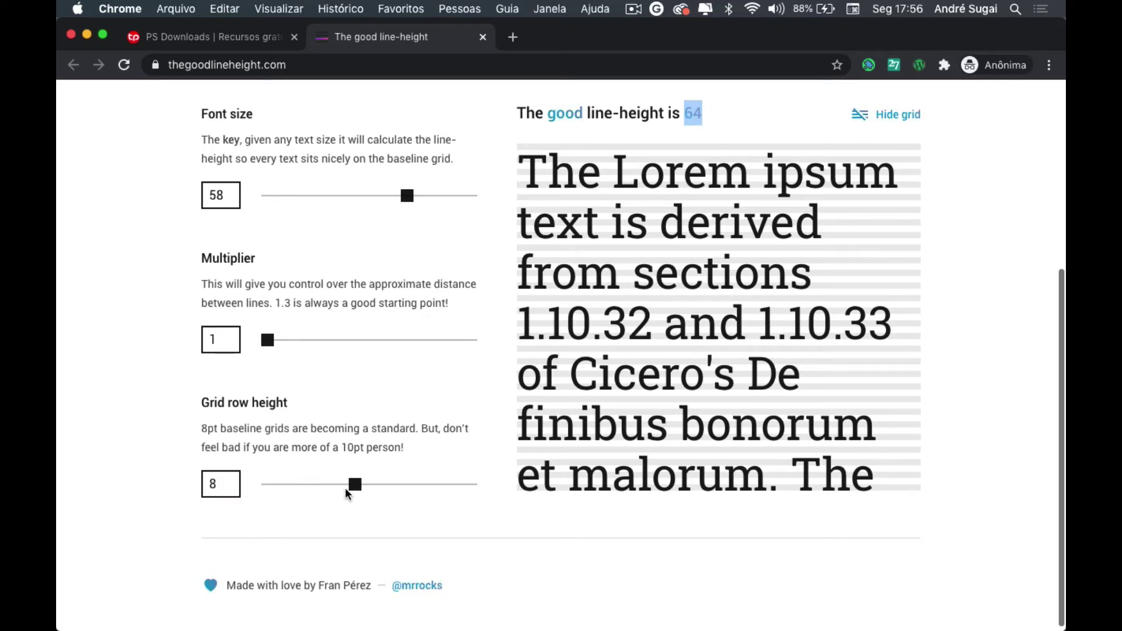
mouse_move(354, 483)
left_mouse_down()
mouse_move(459, 496)
mouse_move(466, 485)
mouse_move(271, 484)
mouse_move(418, 484)
mouse_move(321, 466)
mouse_move(407, 474)
left_mouse_up()
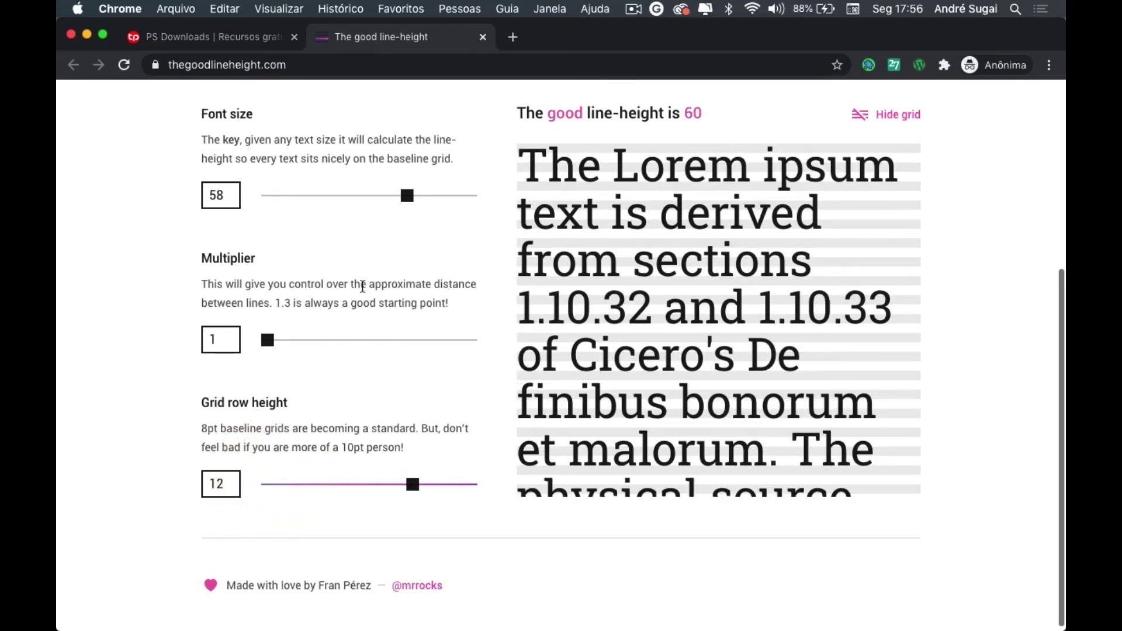
Reduce the font size to 47 and set the multiplier to 1.1, giving line-height 60.
left_click_drag(280, 345, 329, 345)
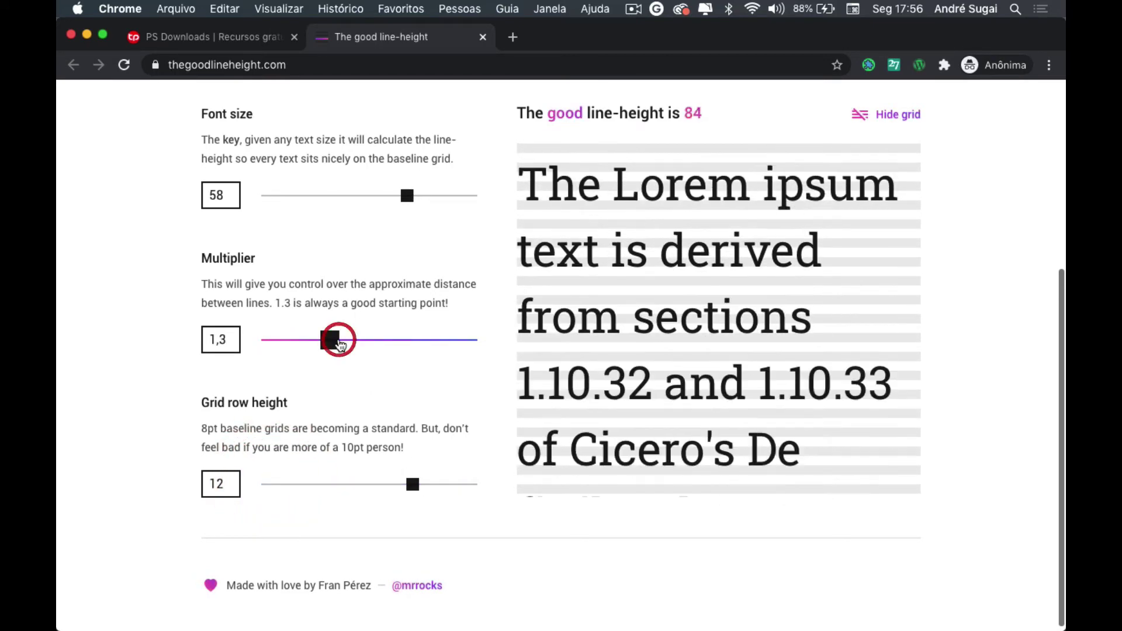
mouse_move(407, 196)
left_mouse_down()
mouse_move(291, 206)
mouse_move(375, 201)
left_mouse_up()
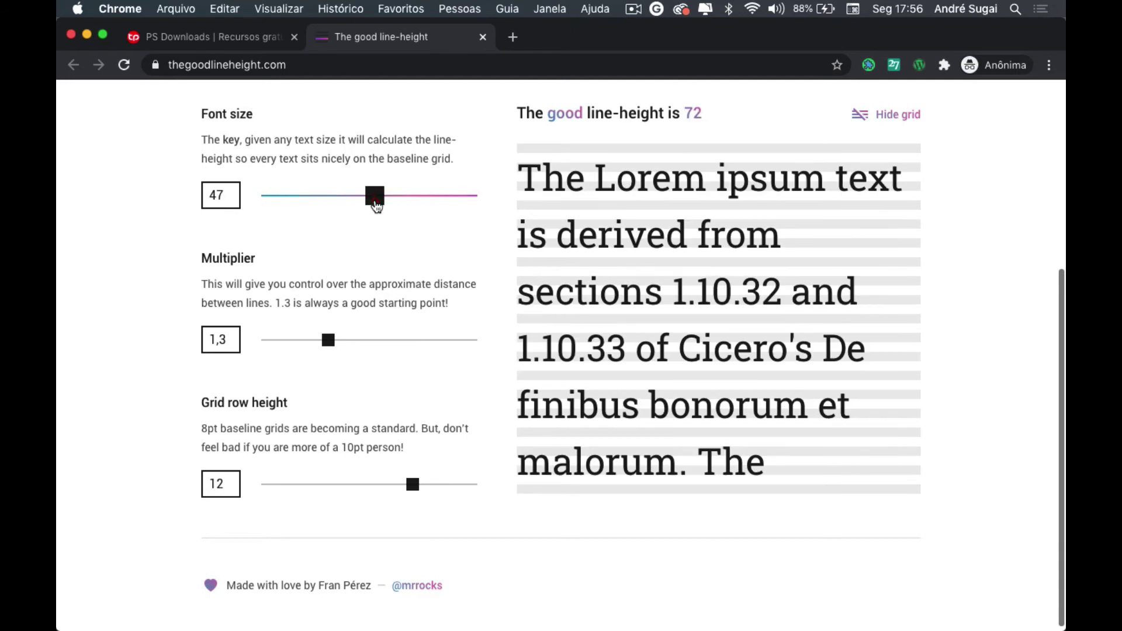
left_click_drag(328, 340, 294, 344)
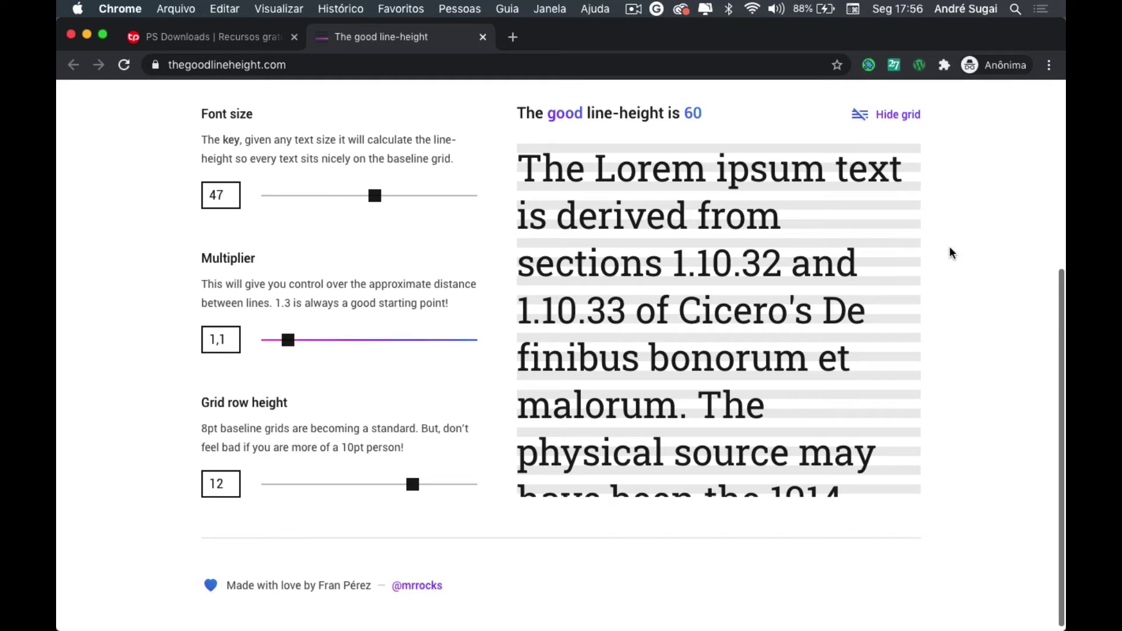
scroll(951, 253, "up", 2)
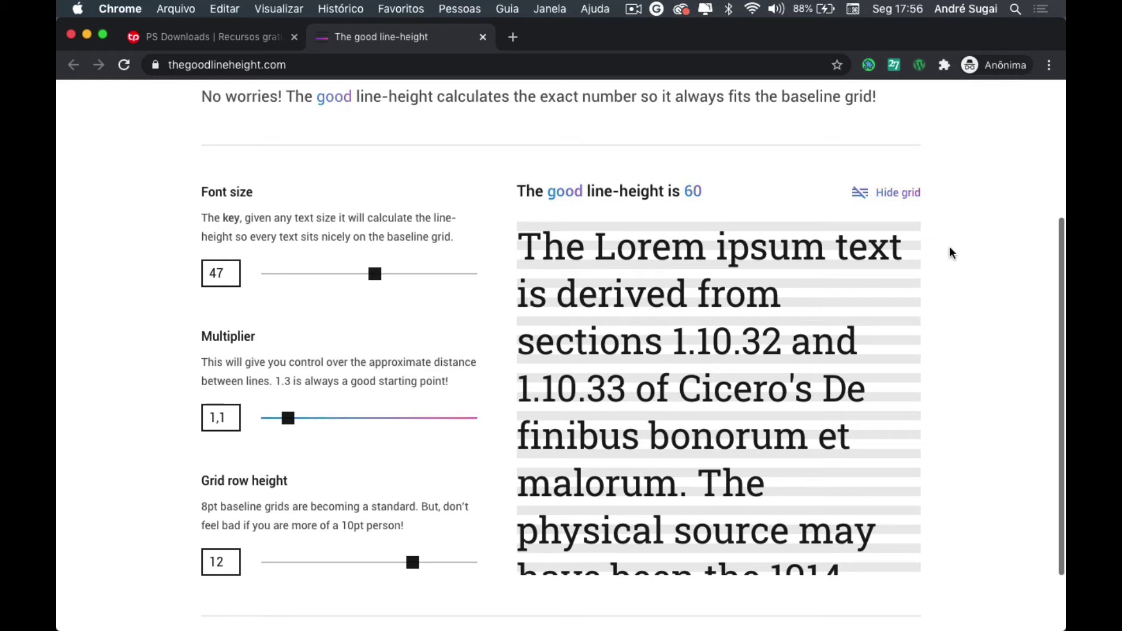
scroll(949, 252, "up", 2)
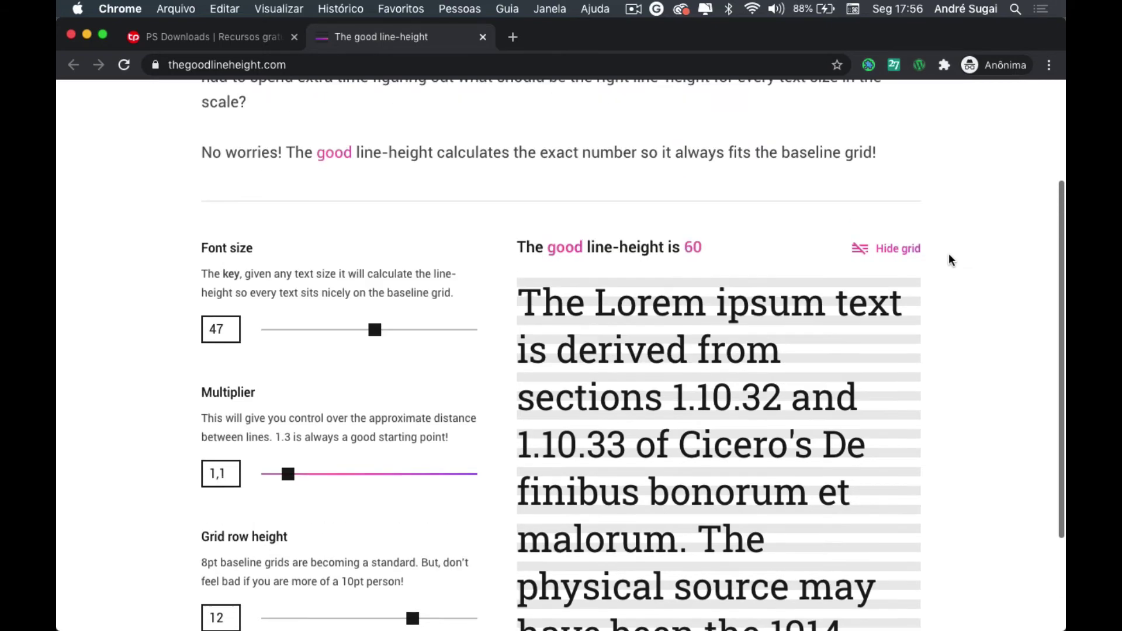
scroll(949, 257, "up", 4)
scroll(948, 258, "down", 4)
scroll(949, 257, "down", 3)
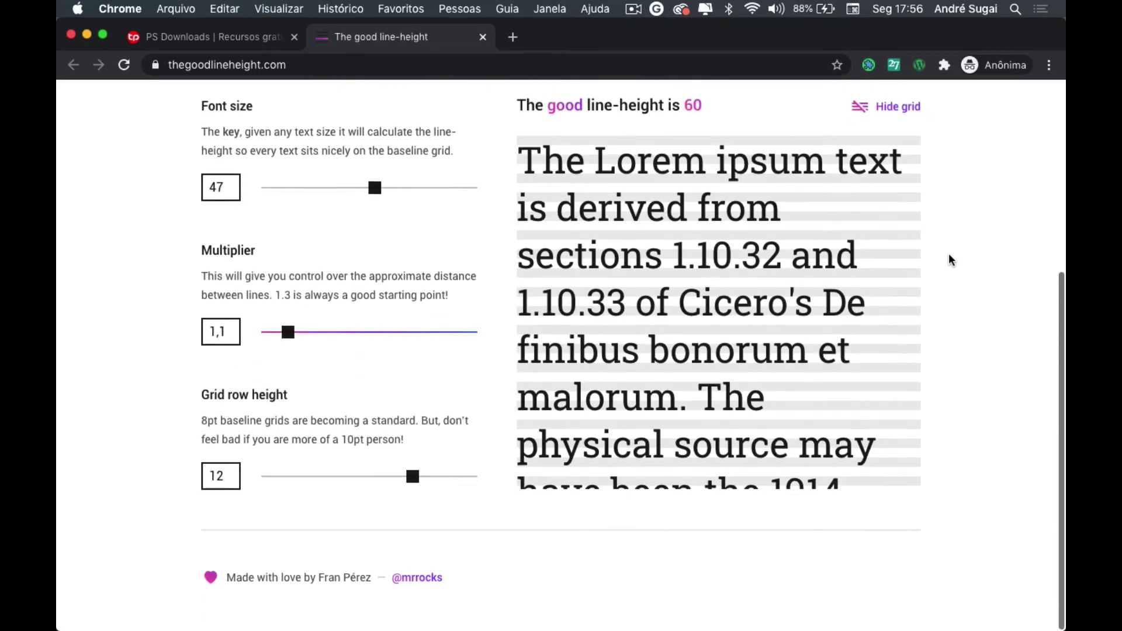
scroll(948, 260, "up", 1)
scroll(948, 260, "up", 5)
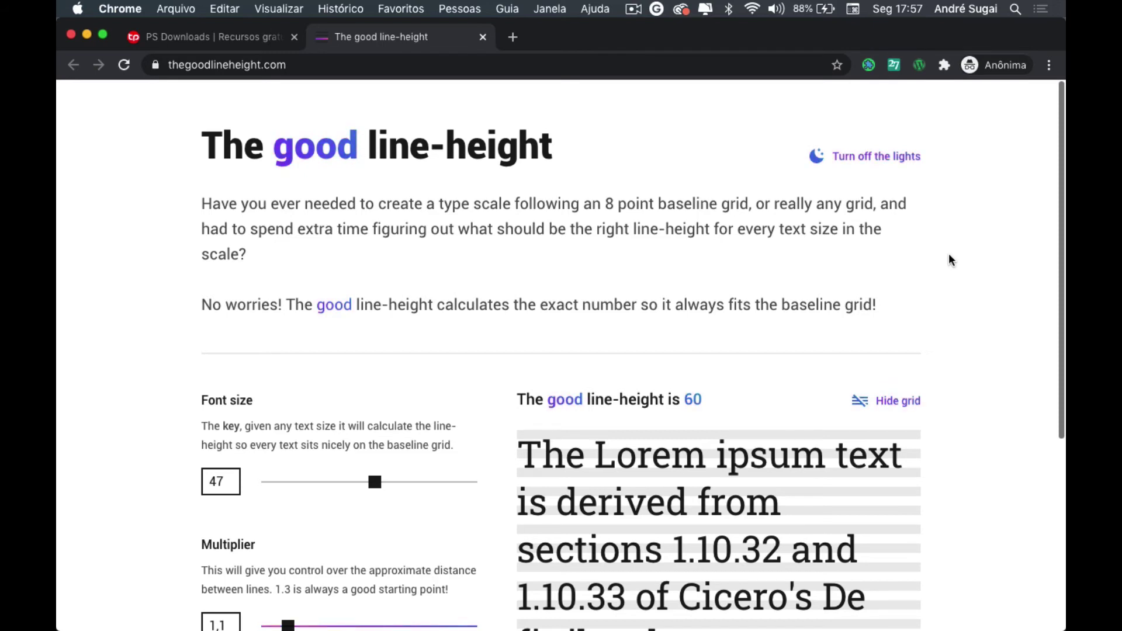
scroll(948, 258, "down", 2)
scroll(948, 258, "down", 3)
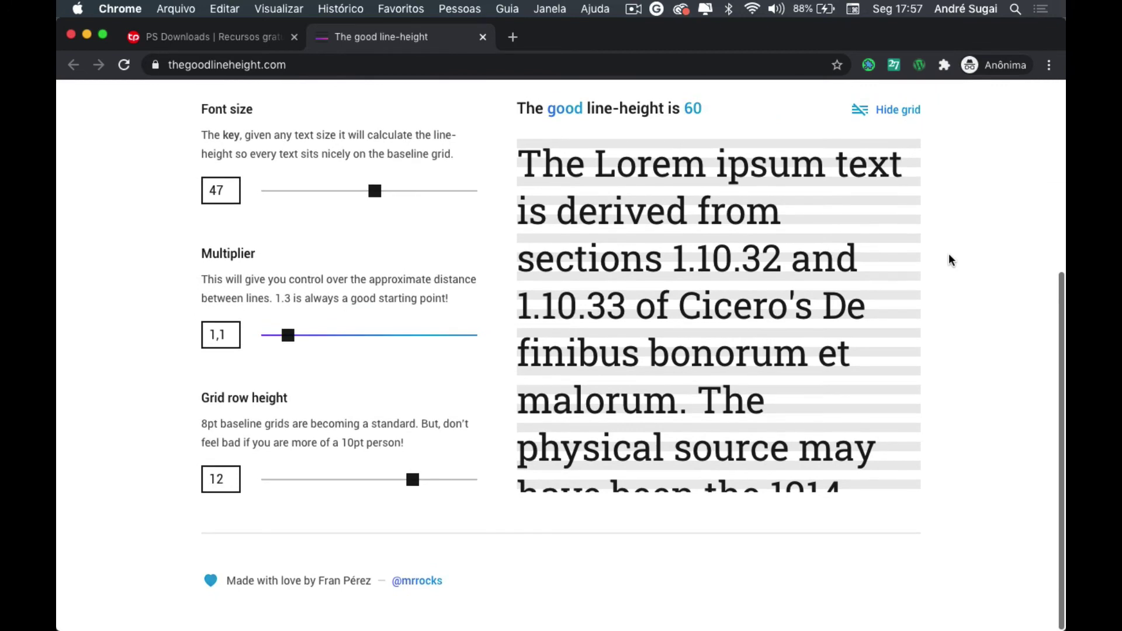
scroll(950, 261, "up", 2)
scroll(950, 260, "up", 2)
scroll(950, 260, "up", 1)
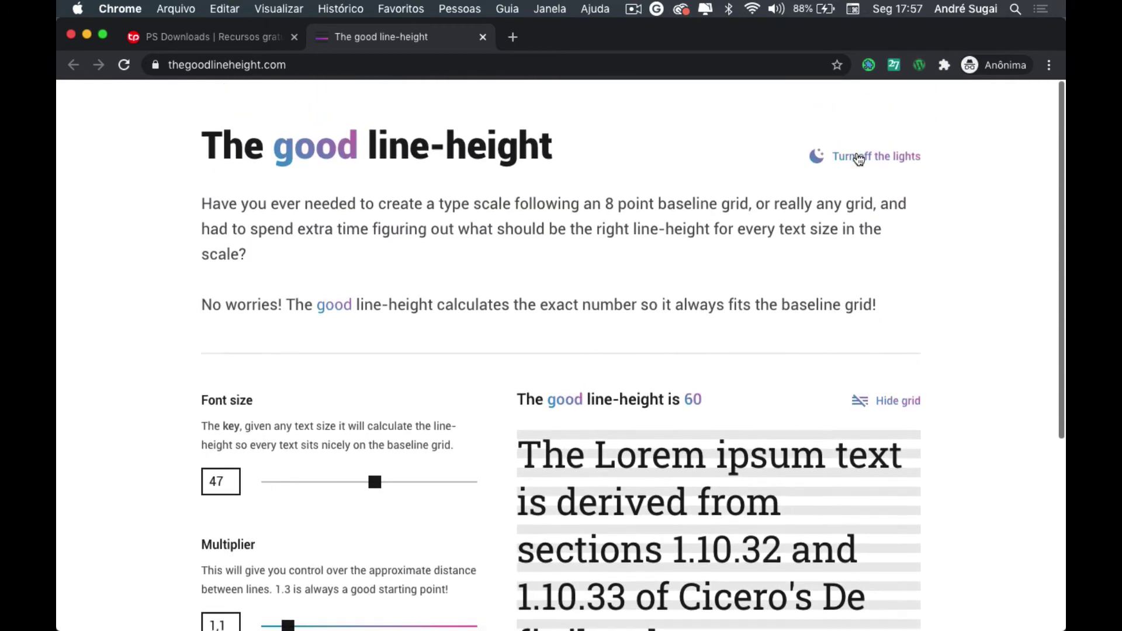
Switch the page to dark mode and review the calculator.
left_click(852, 156)
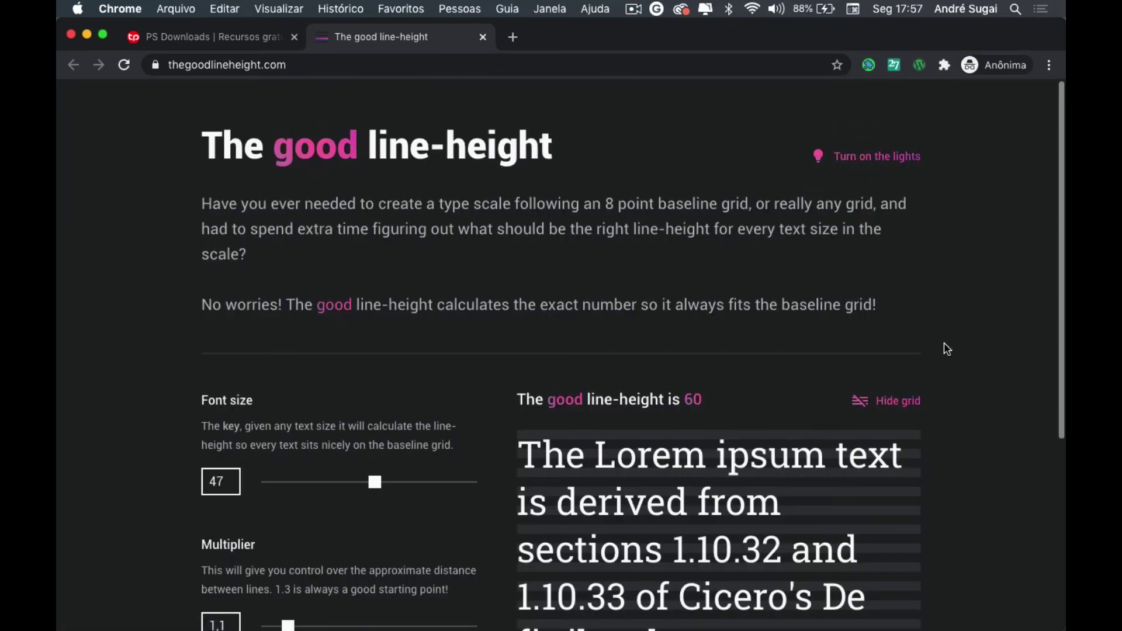
scroll(947, 349, "down", 2)
scroll(947, 349, "down", 2)
scroll(947, 349, "down", 1)
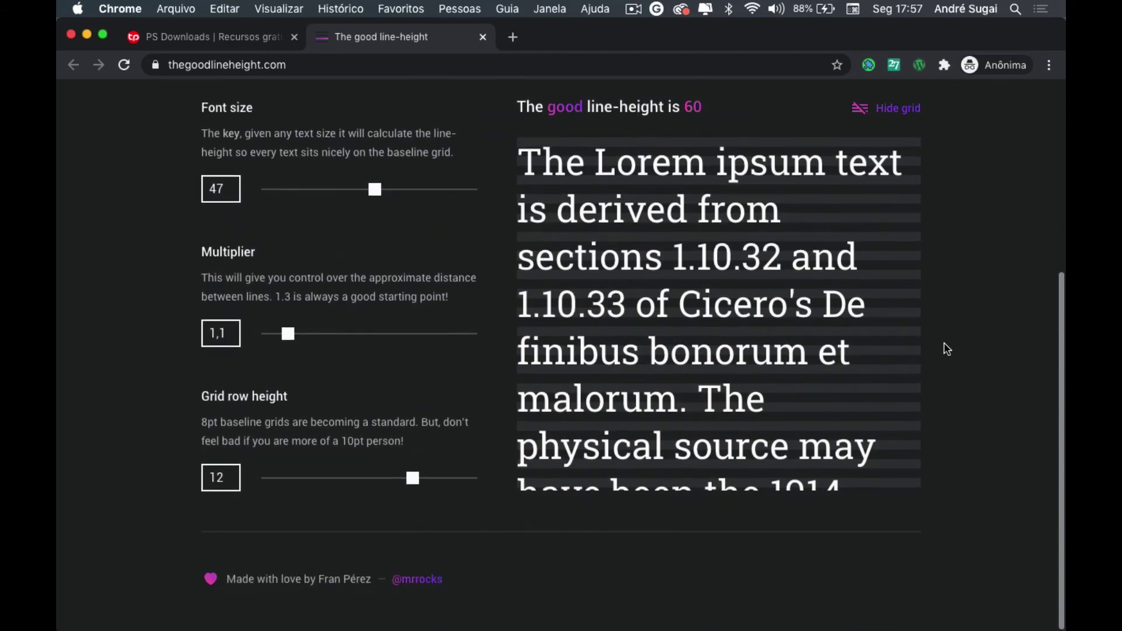
scroll(947, 349, "up", 2)
scroll(946, 349, "up", 1)
scroll(947, 349, "up", 2)
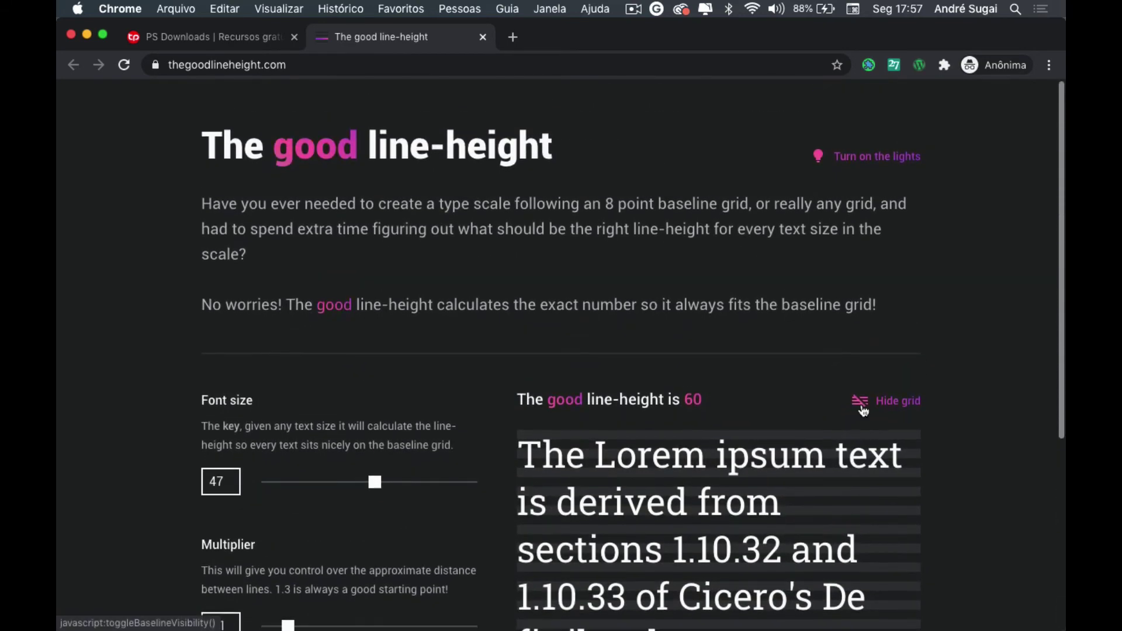
Hide the baseline grid behind the sample text, then show it again.
left_click(860, 407)
left_click(862, 409)
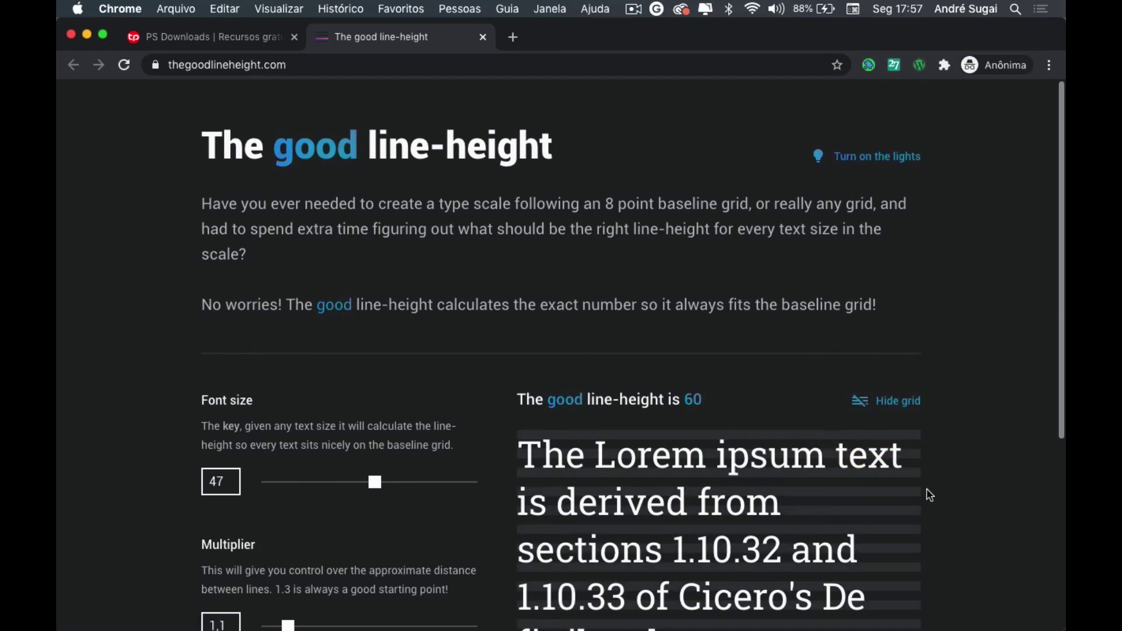
scroll(928, 494, "down", 3)
scroll(929, 495, "down", 2)
scroll(929, 495, "up", 3)
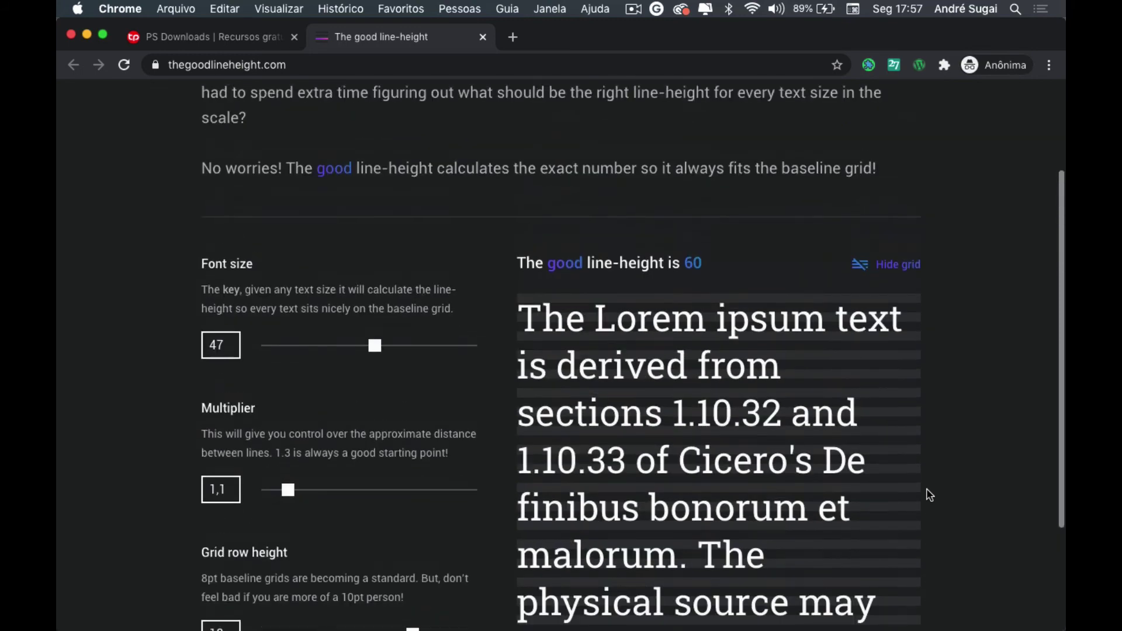
scroll(929, 495, "up", 3)
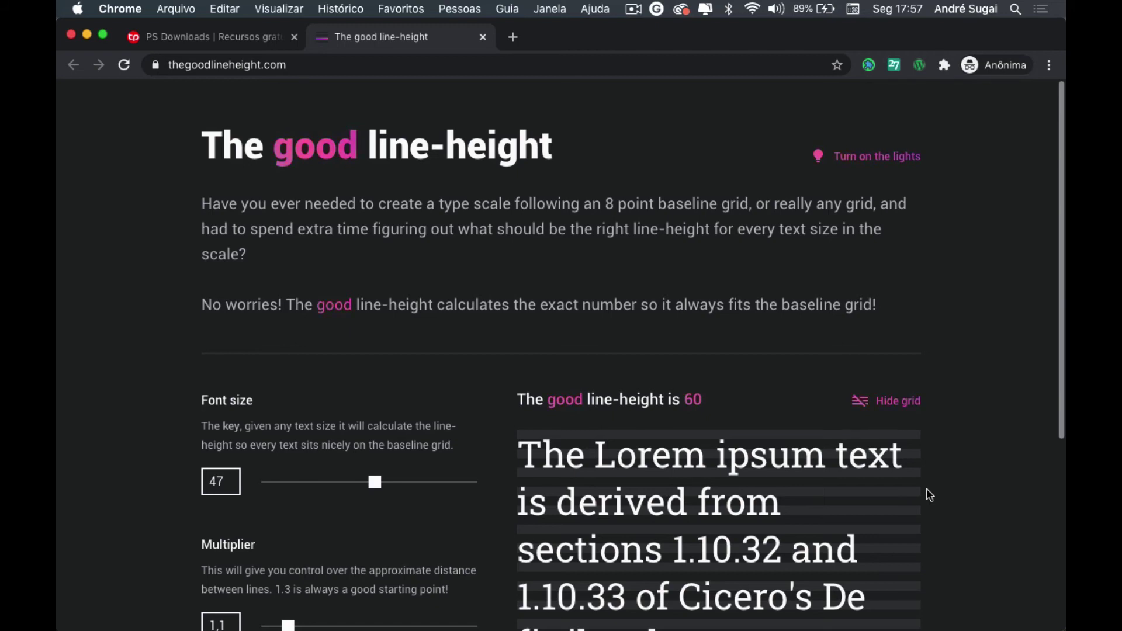
scroll(929, 495, "down", 3)
scroll(929, 495, "down", 1)
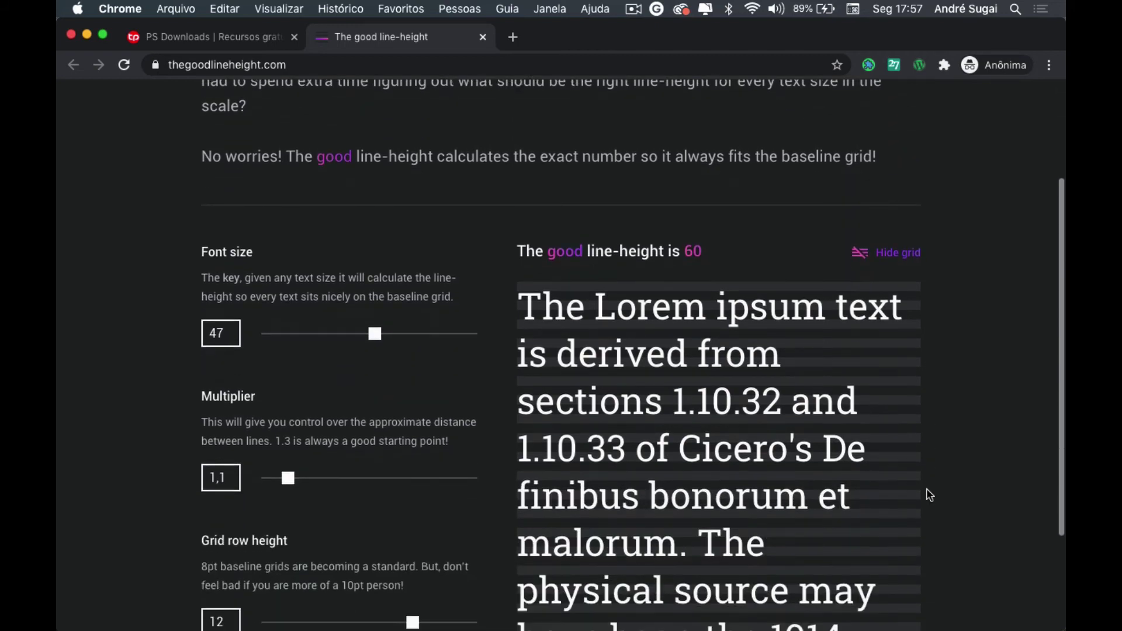
scroll(929, 495, "down", 3)
scroll(929, 495, "down", 1)
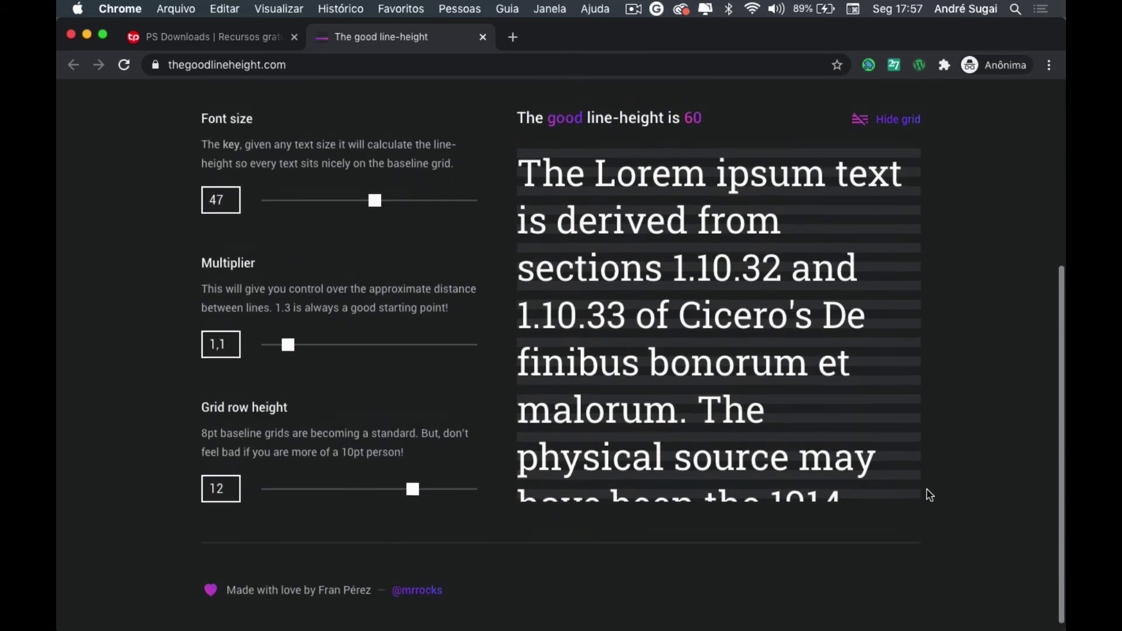
scroll(929, 495, "up", 3)
scroll(929, 495, "up", 1)
scroll(929, 495, "up", 2)
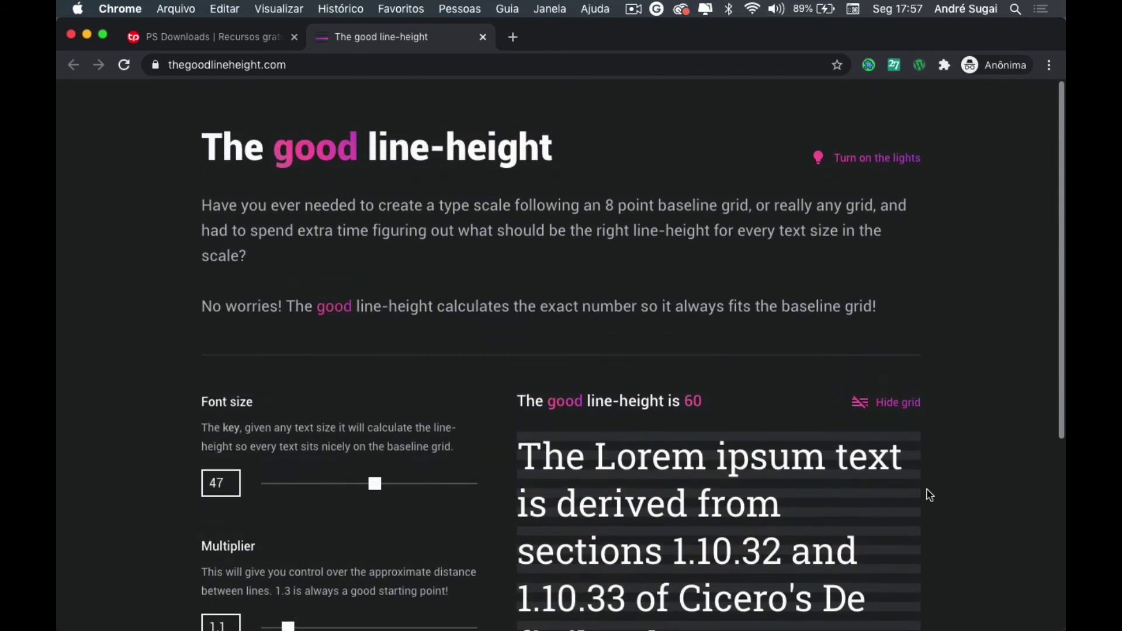
scroll(948, 409, "down", 1)
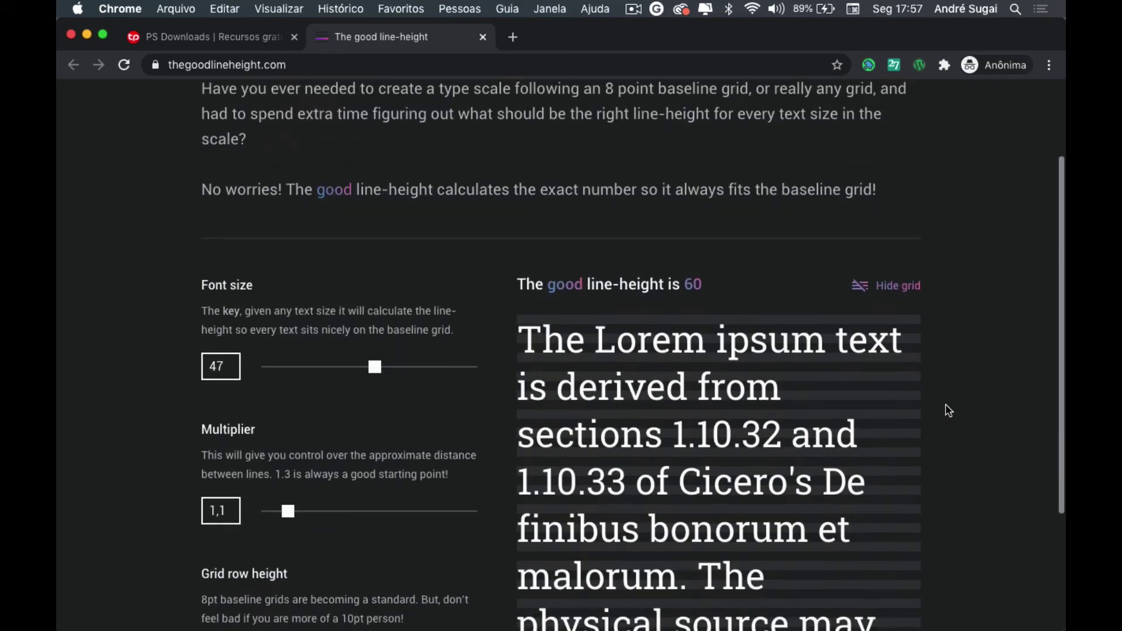
scroll(948, 409, "down", 3)
scroll(947, 410, "down", 2)
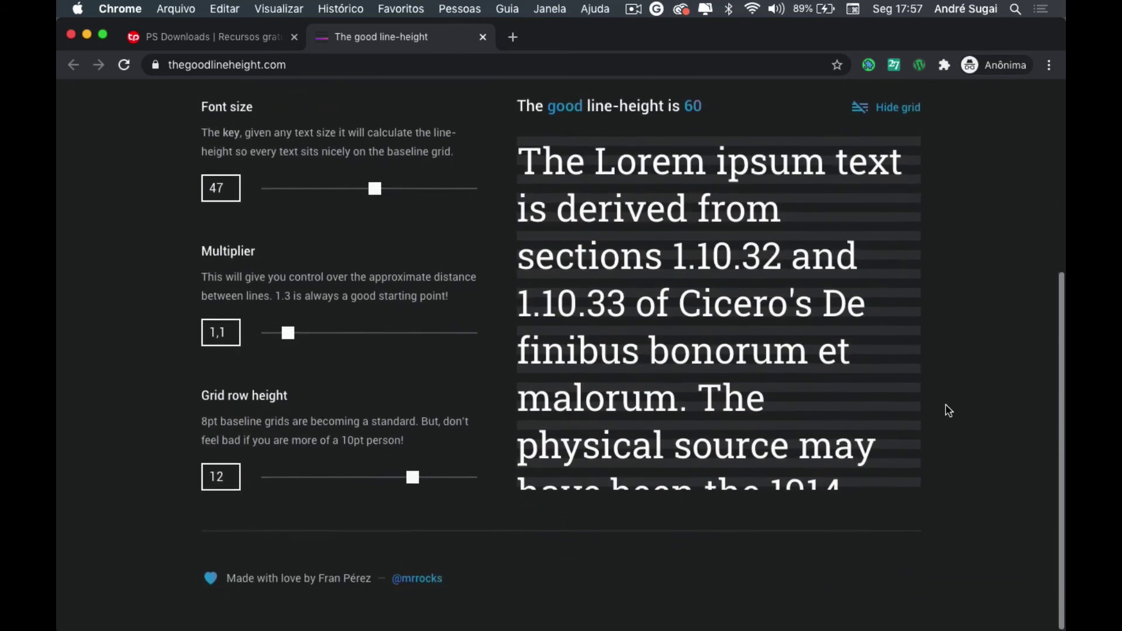
scroll(948, 411, "up", 2)
scroll(948, 411, "up", 1)
scroll(948, 411, "up", 2)
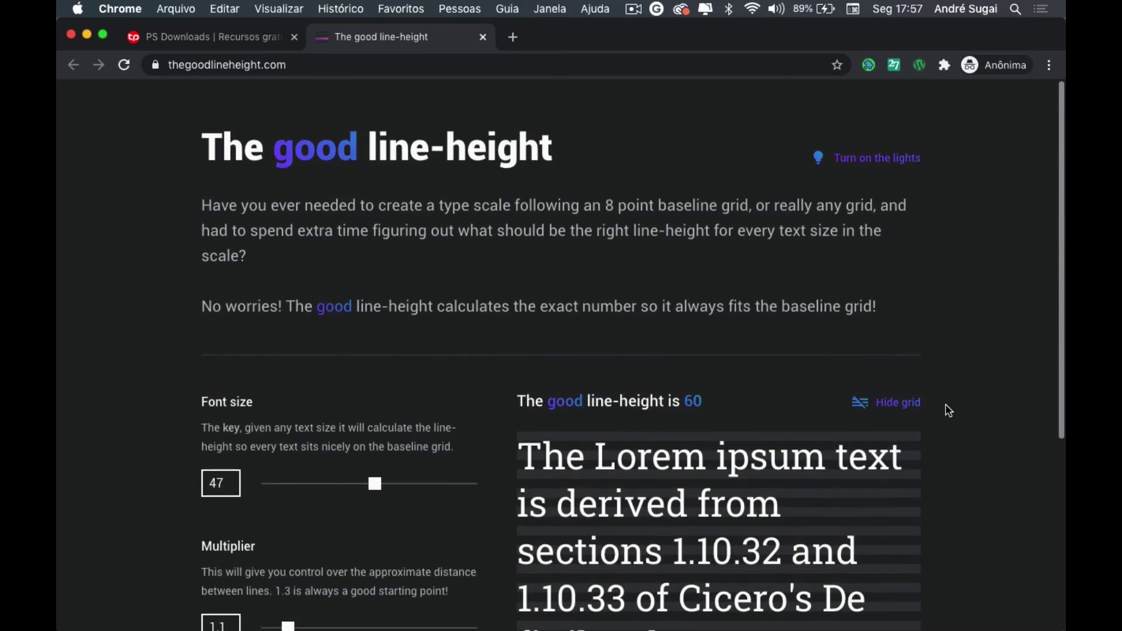
scroll(948, 411, "down", 1)
scroll(948, 411, "down", 1)
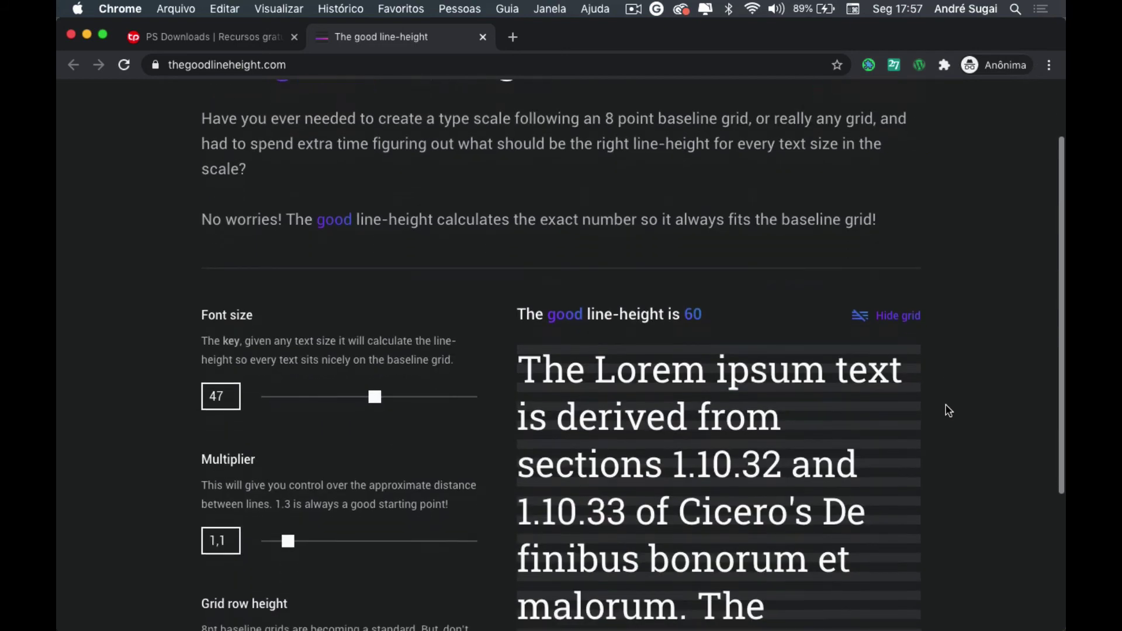
scroll(948, 410, "down", 2)
scroll(948, 411, "down", 1)
scroll(948, 411, "down", 1)
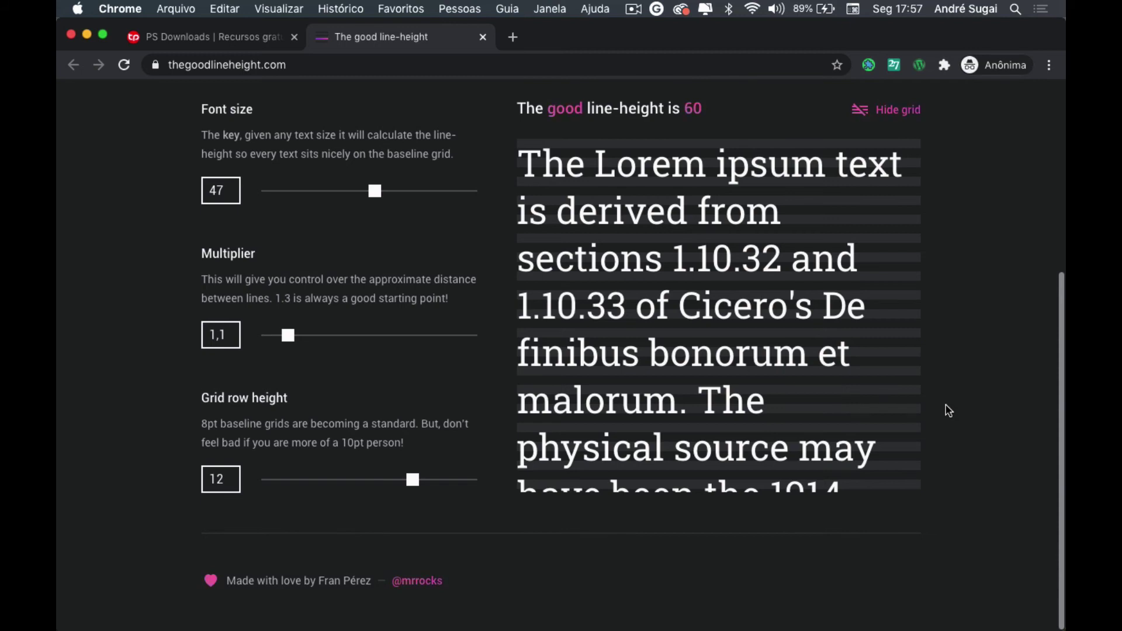
scroll(948, 411, "up", 1)
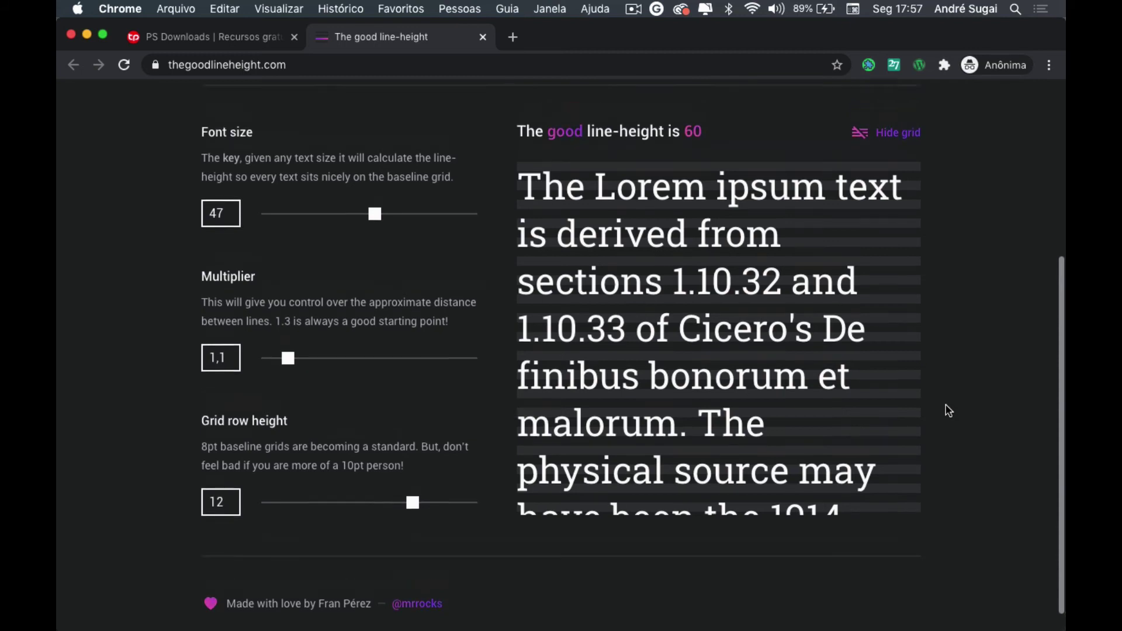
scroll(948, 411, "up", 3)
scroll(948, 411, "up", 1)
scroll(948, 411, "up", 2)
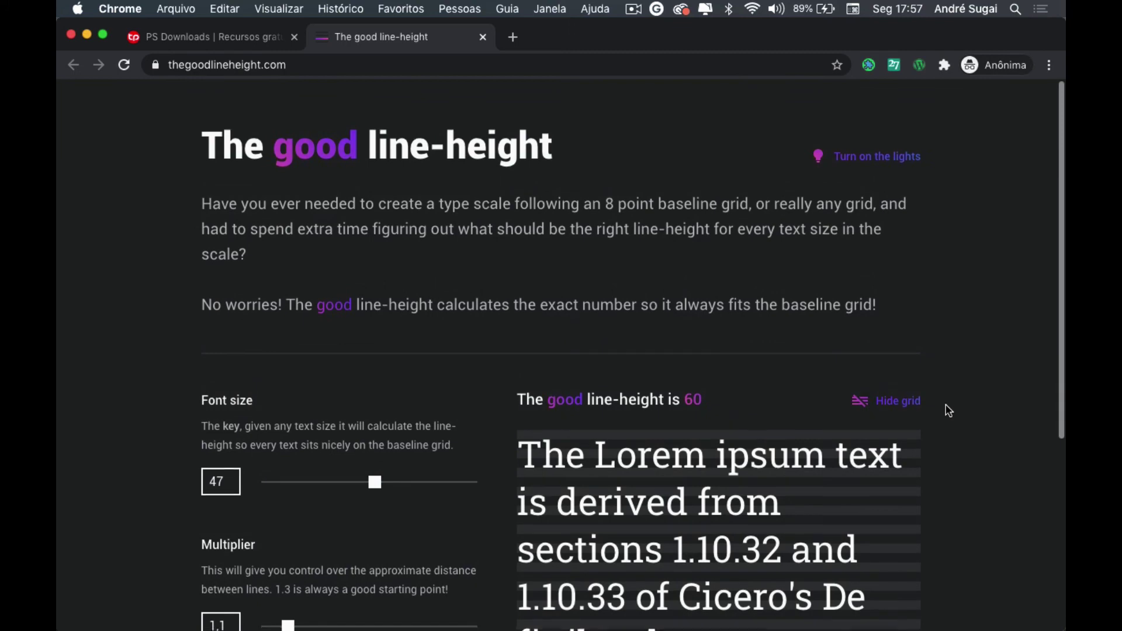